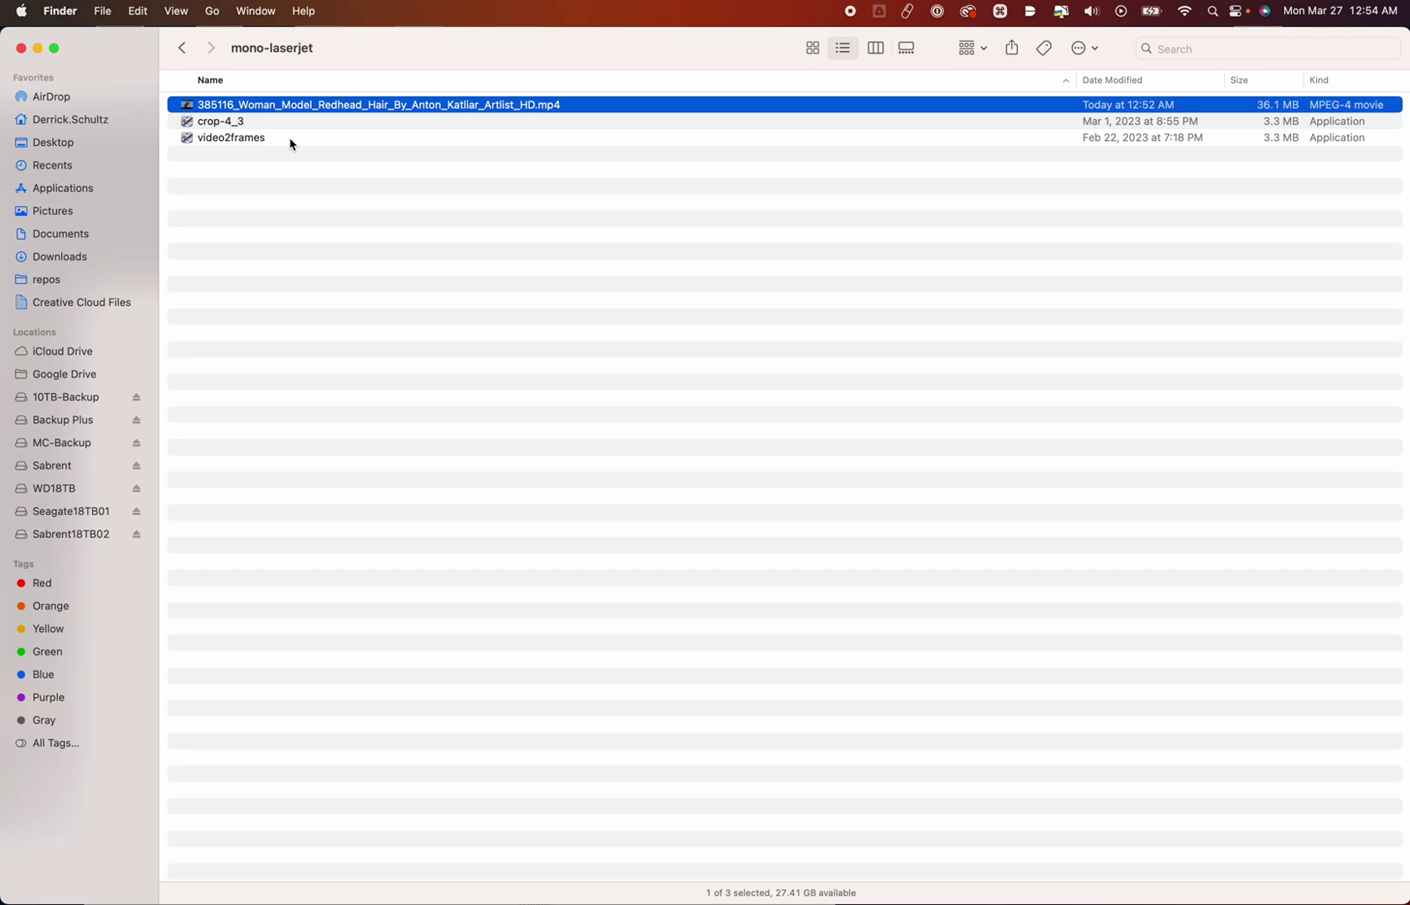
# Open the direct-anim-16mm_v3 (1).pdf template from Downloads in Preview and bring up its print settings.
pyautogui.click(59, 258)
pyautogui.doubleClick(310, 159)
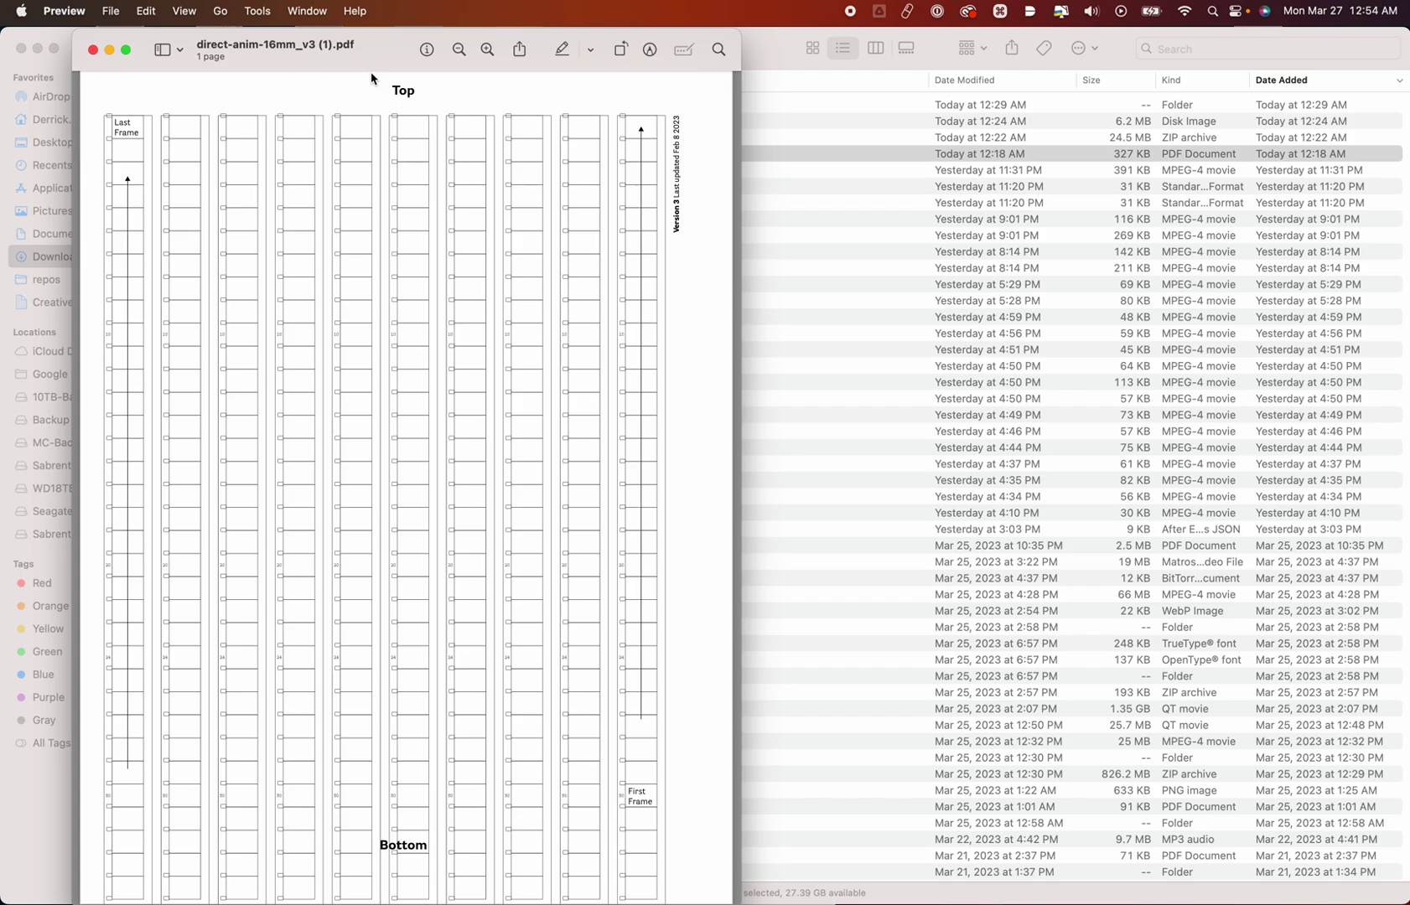
pyautogui.press('super+p')
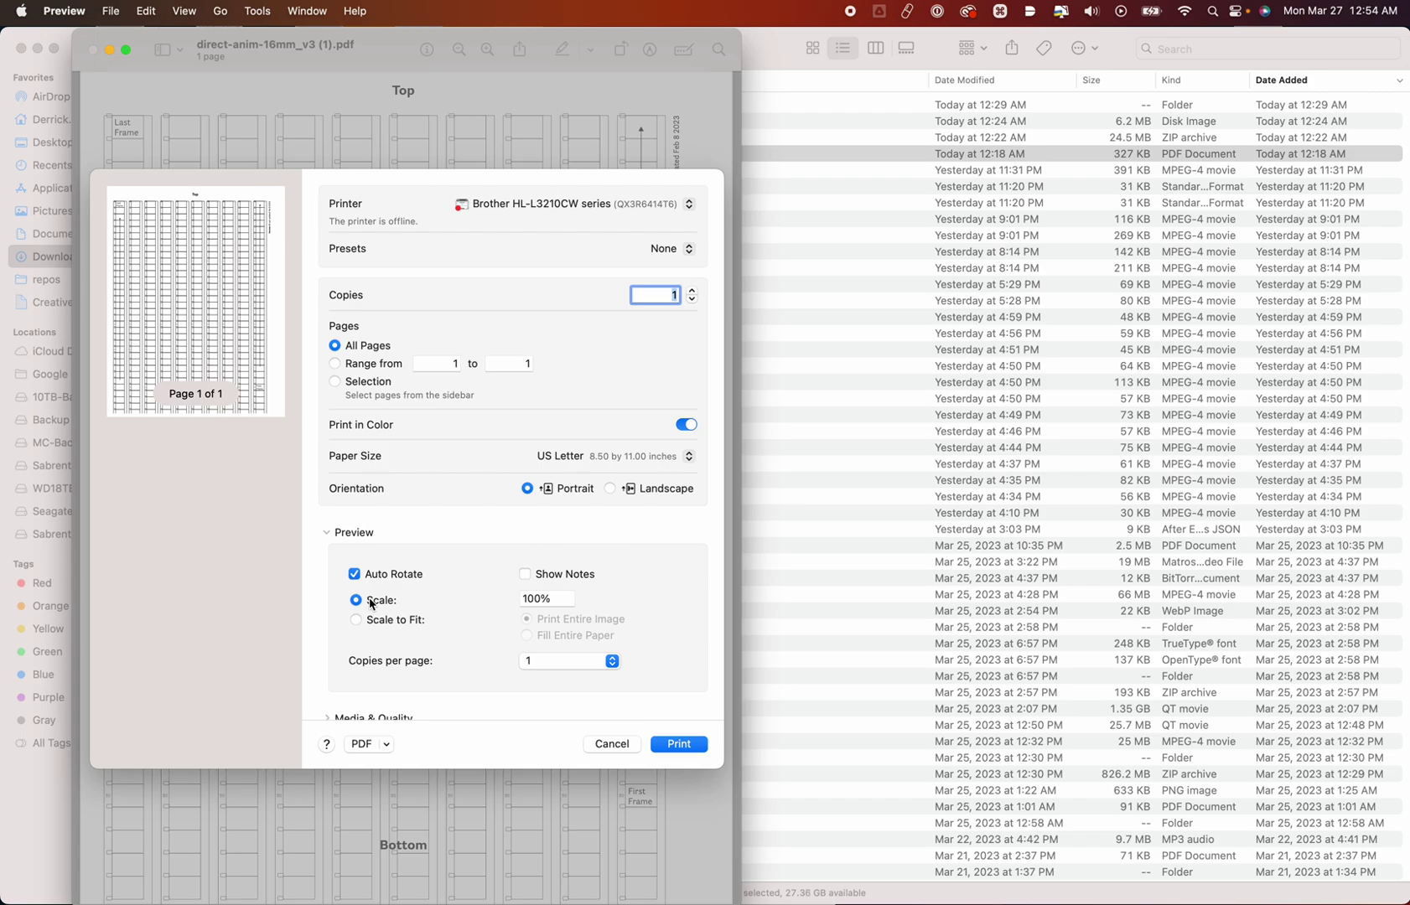
# Cancel the print settings so the film-strip PDF shows on its own.
pyautogui.click(620, 748)
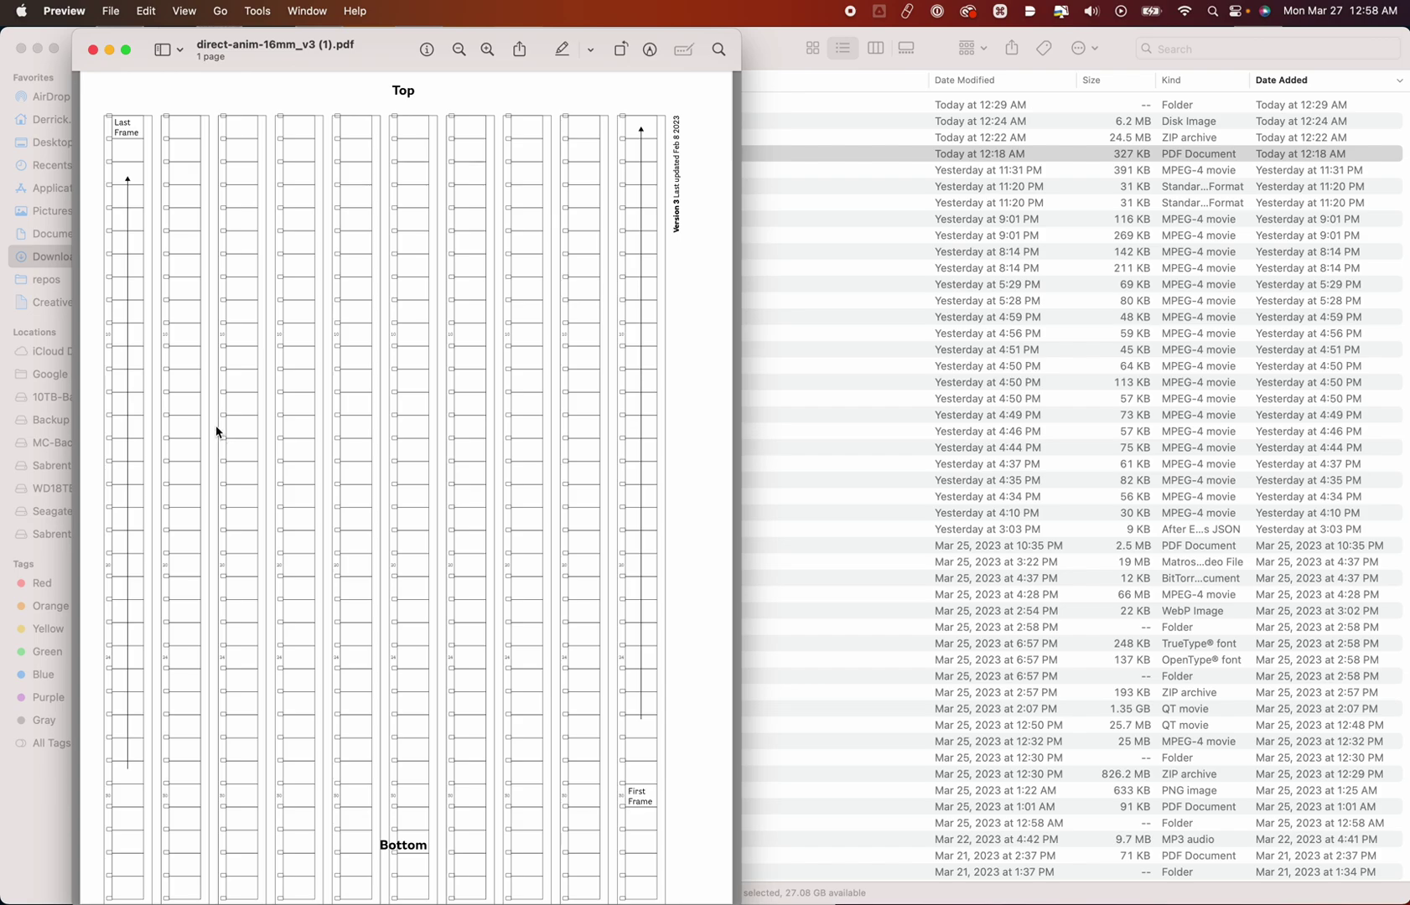
# Close the PDF and select the redhead model video in Desktop > mono-laserjet.
pyautogui.click(92, 49)
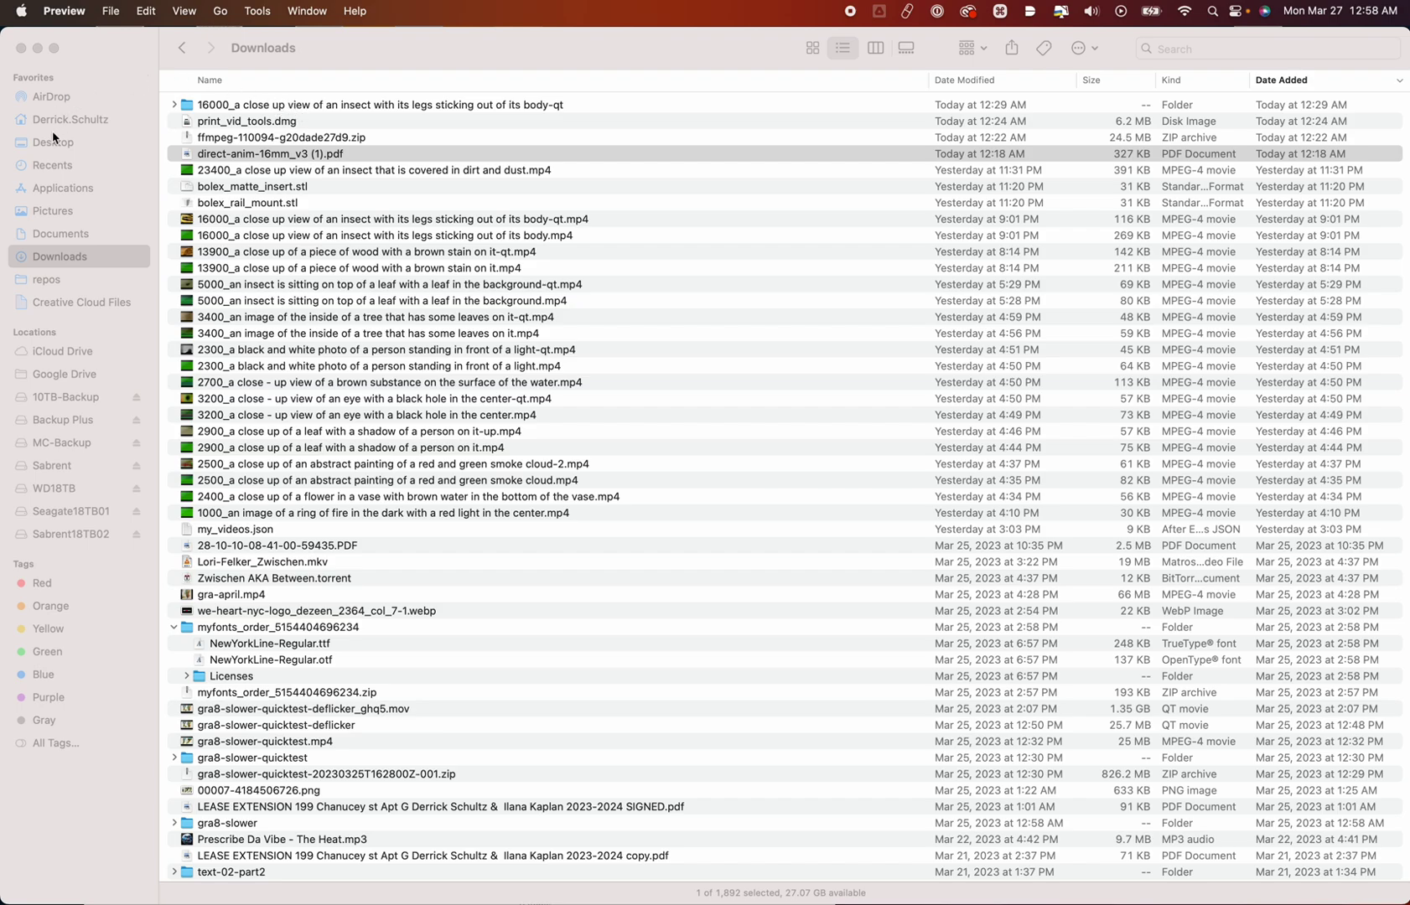
pyautogui.click(99, 148)
pyautogui.doubleClick(237, 120)
pyautogui.click(283, 110)
# Preview the video in Quick Look and show its Get Info window alongside.
pyautogui.press('space')
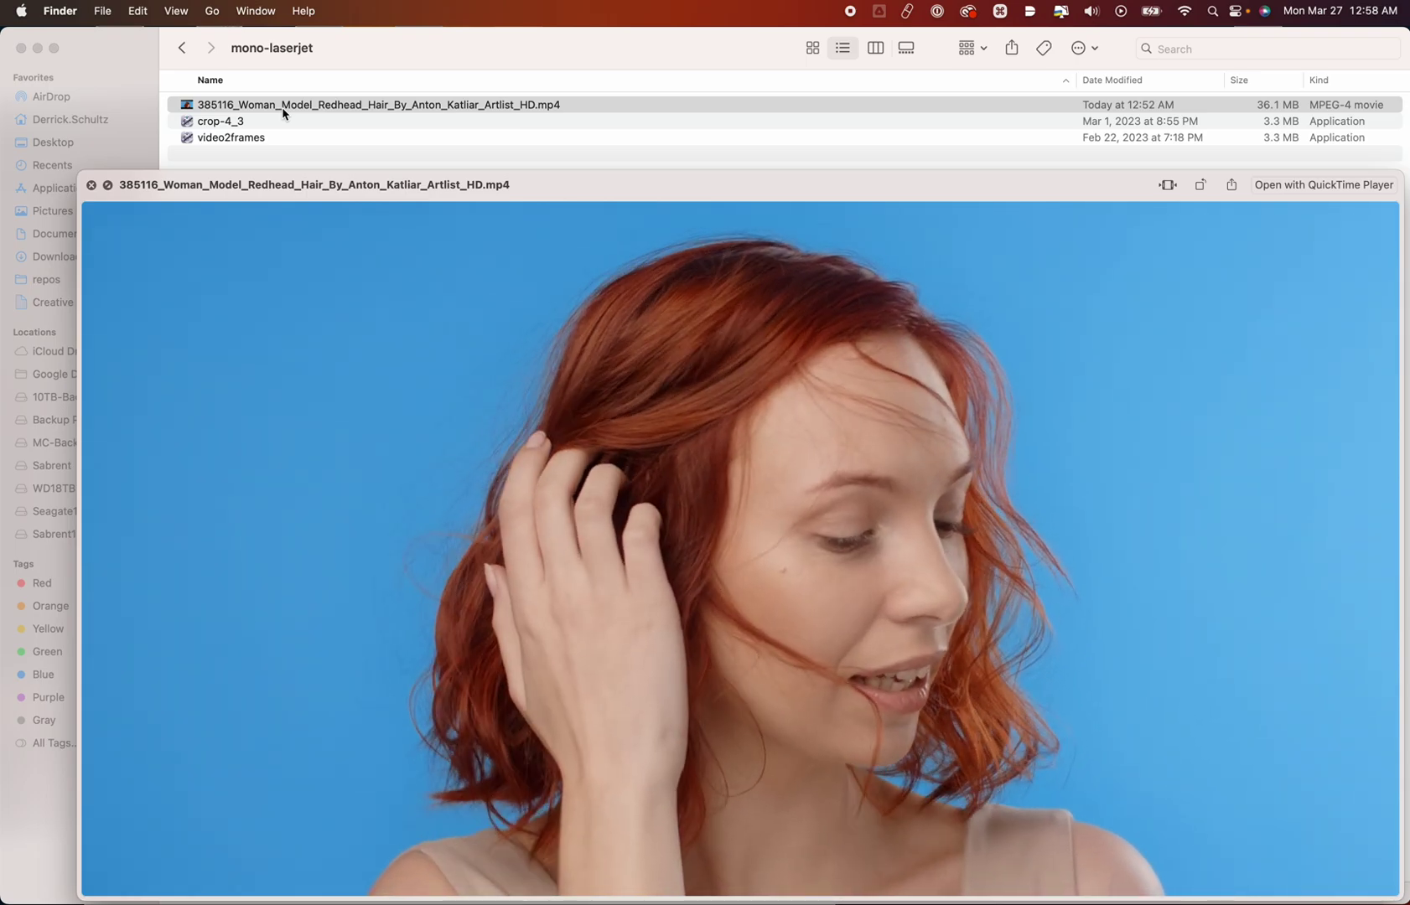
pyautogui.press('space')
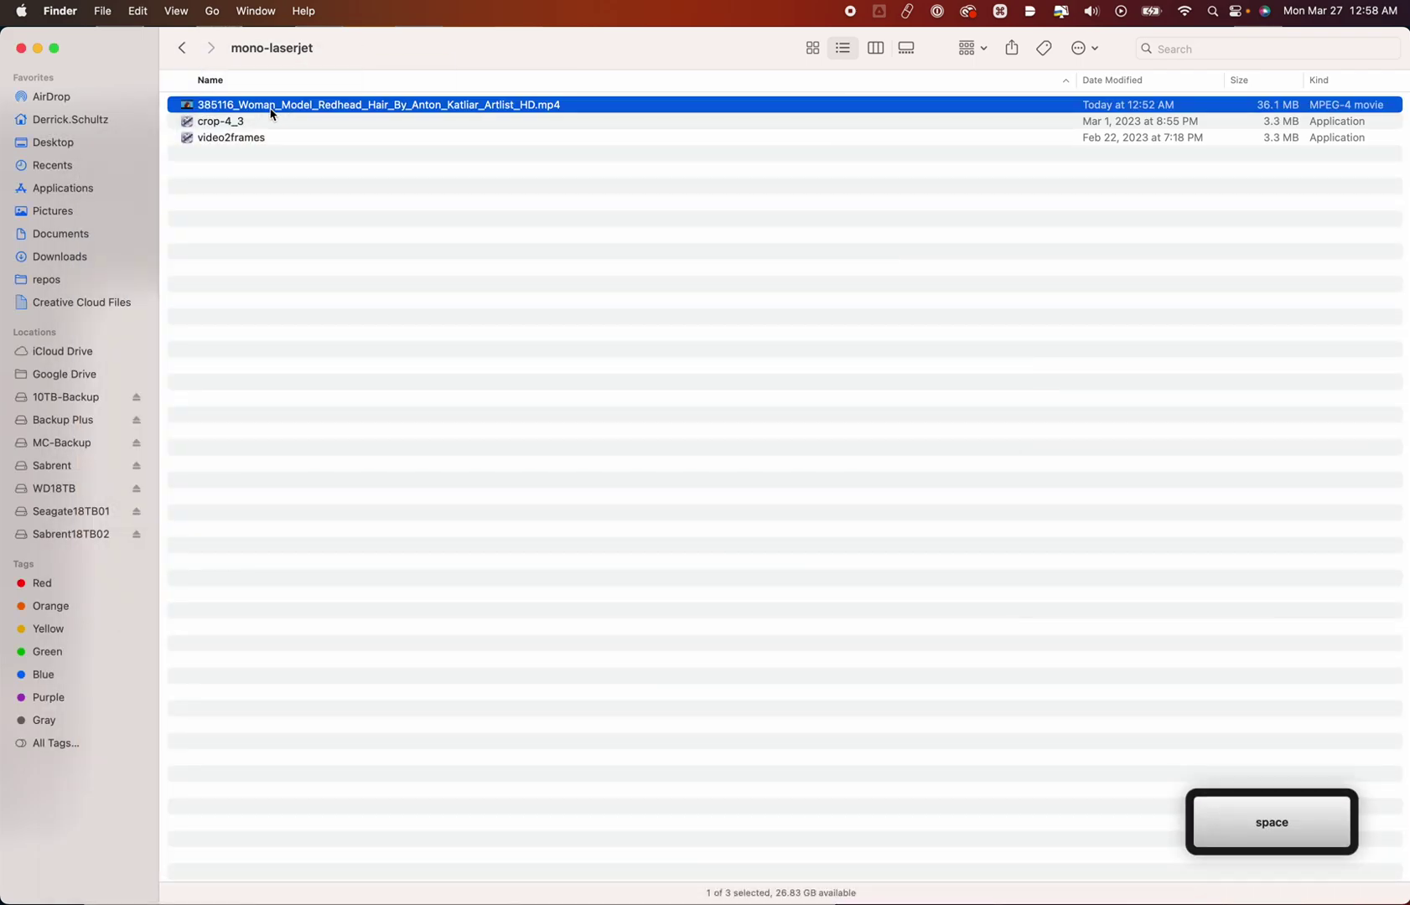
pyautogui.press('space')
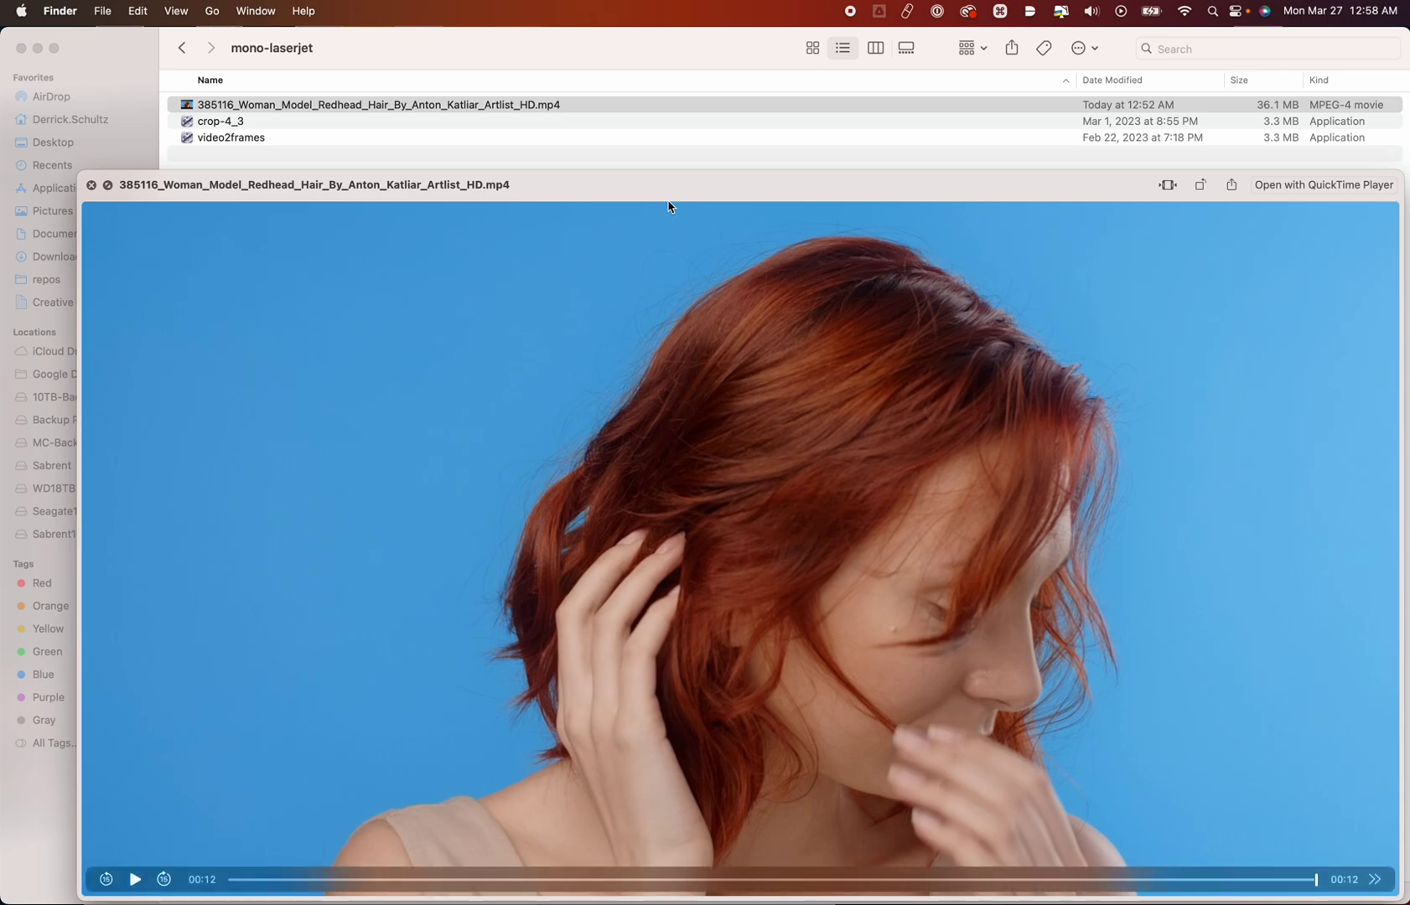
pyautogui.moveTo(658, 183); pyautogui.dragTo(608, 144)
pyautogui.press('cmd+i')
pyautogui.moveTo(265, 52); pyautogui.dragTo(524, 48)
# Close the video preview, note the 2048×1080 dimensions, and close the Info window.
pyautogui.click(46, 147)
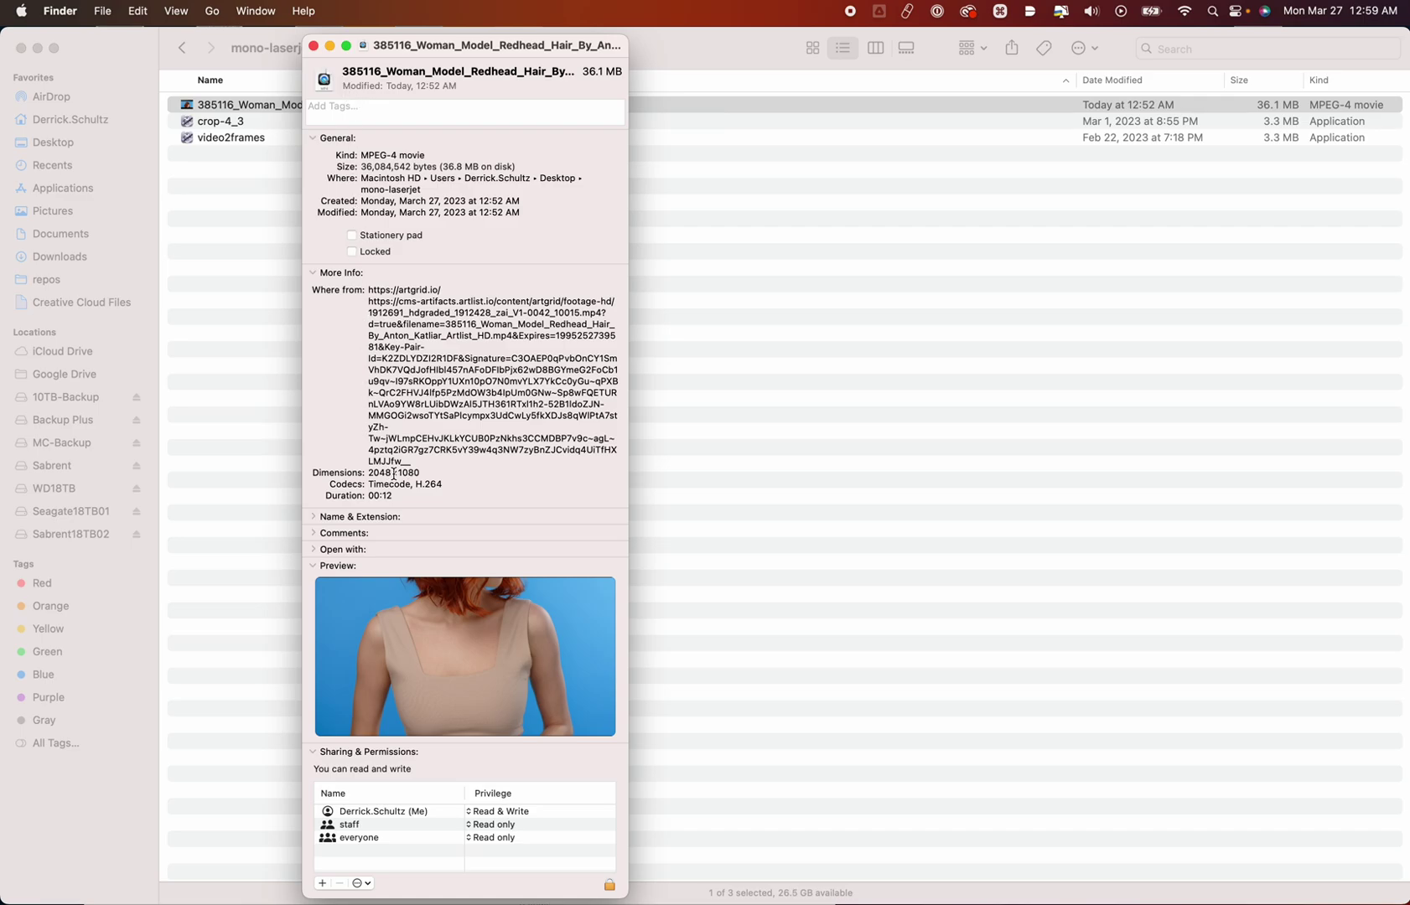
pyautogui.moveTo(424, 473); pyautogui.dragTo(354, 472)
pyautogui.click(314, 45)
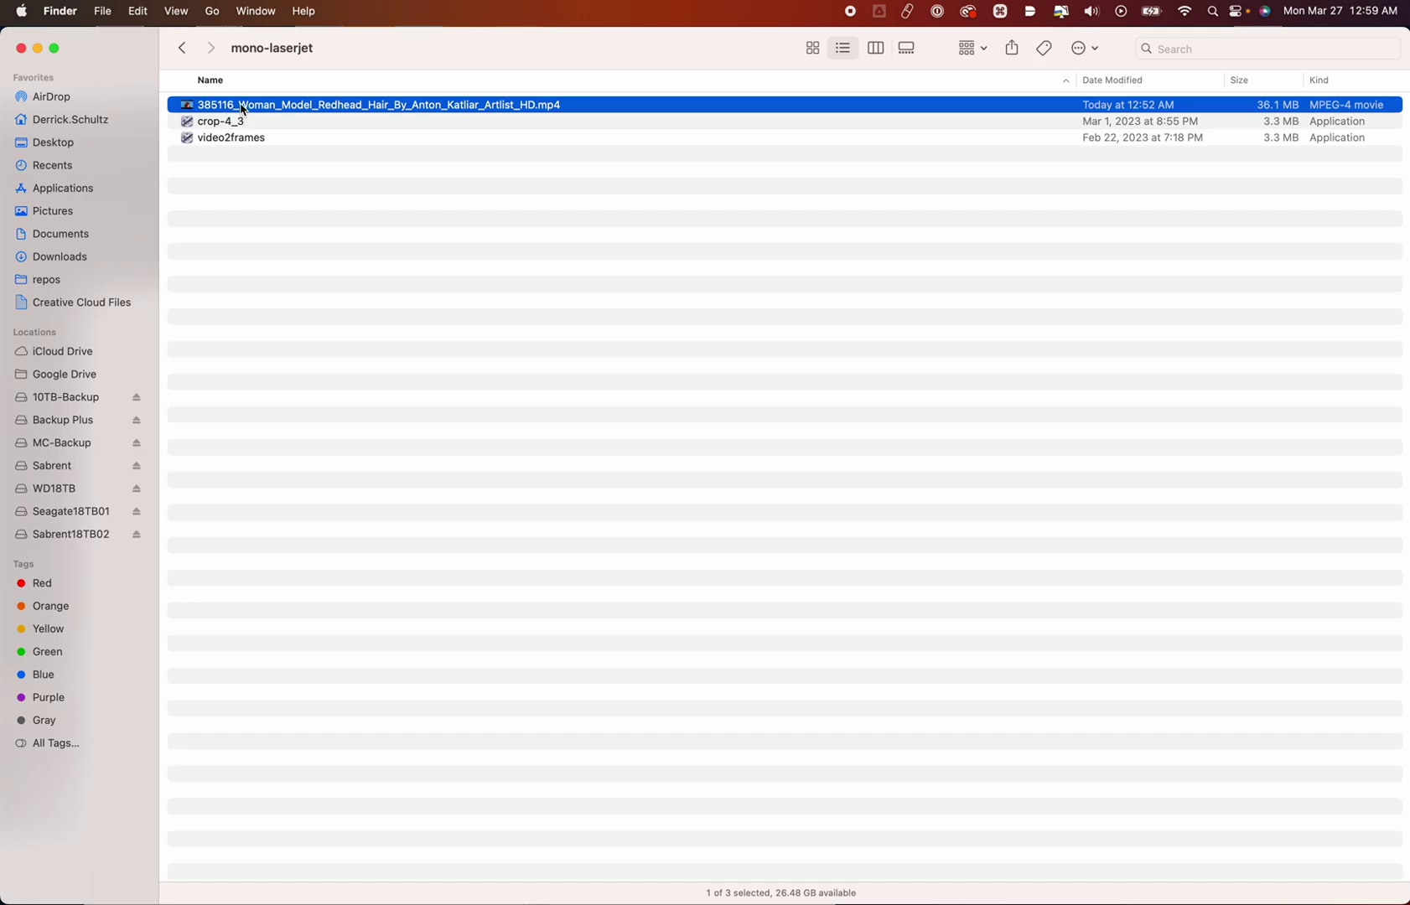
# Drop the redhead video onto crop-4_3 to make a 6 MB 4:3 cropped copy.
pyautogui.moveTo(243, 110); pyautogui.dragTo(219, 128)
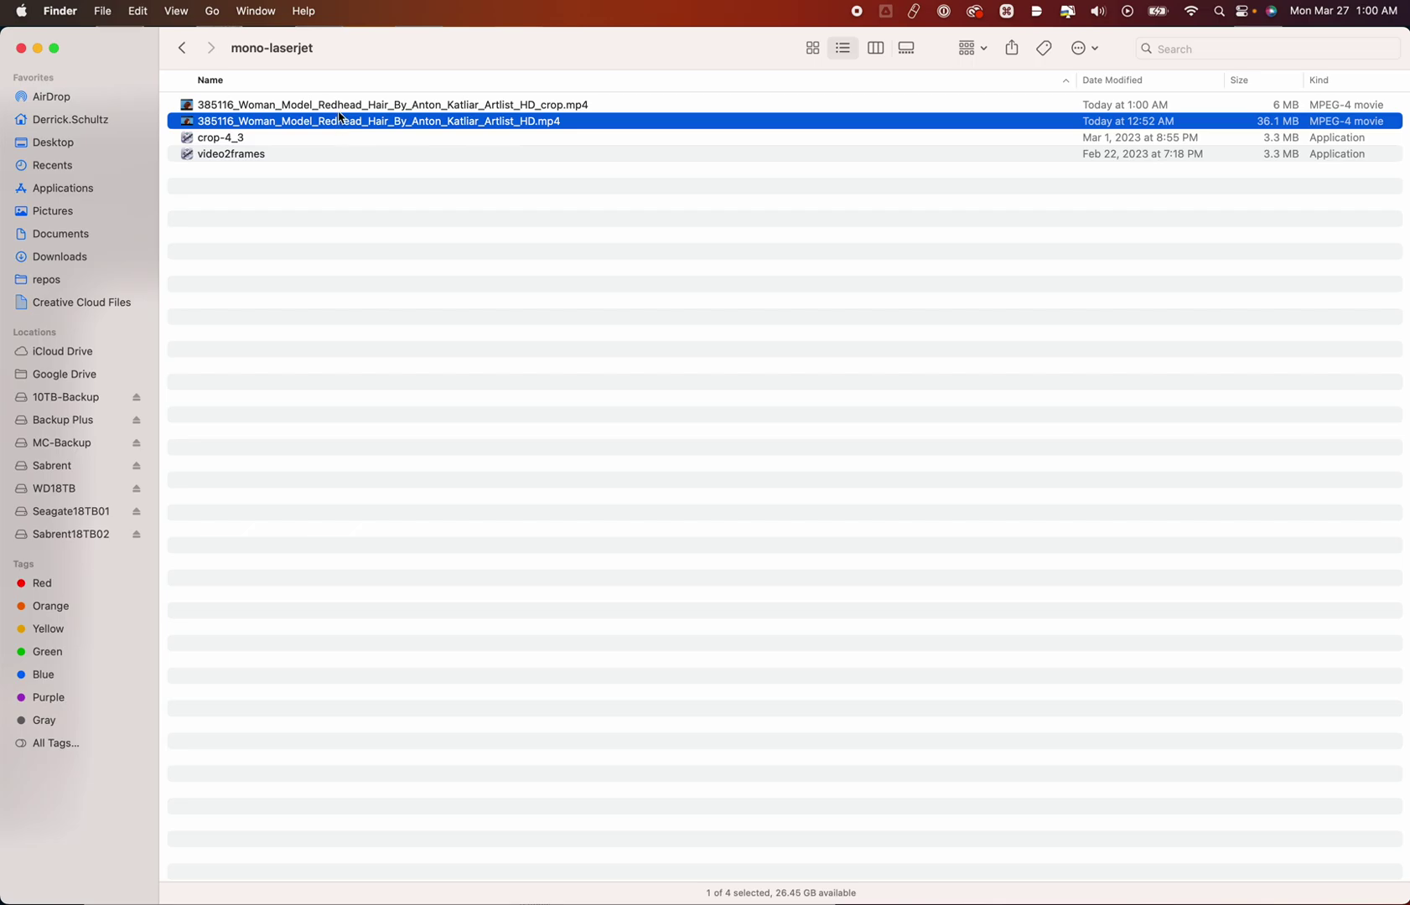
pyautogui.click(440, 107)
pyautogui.press('space')
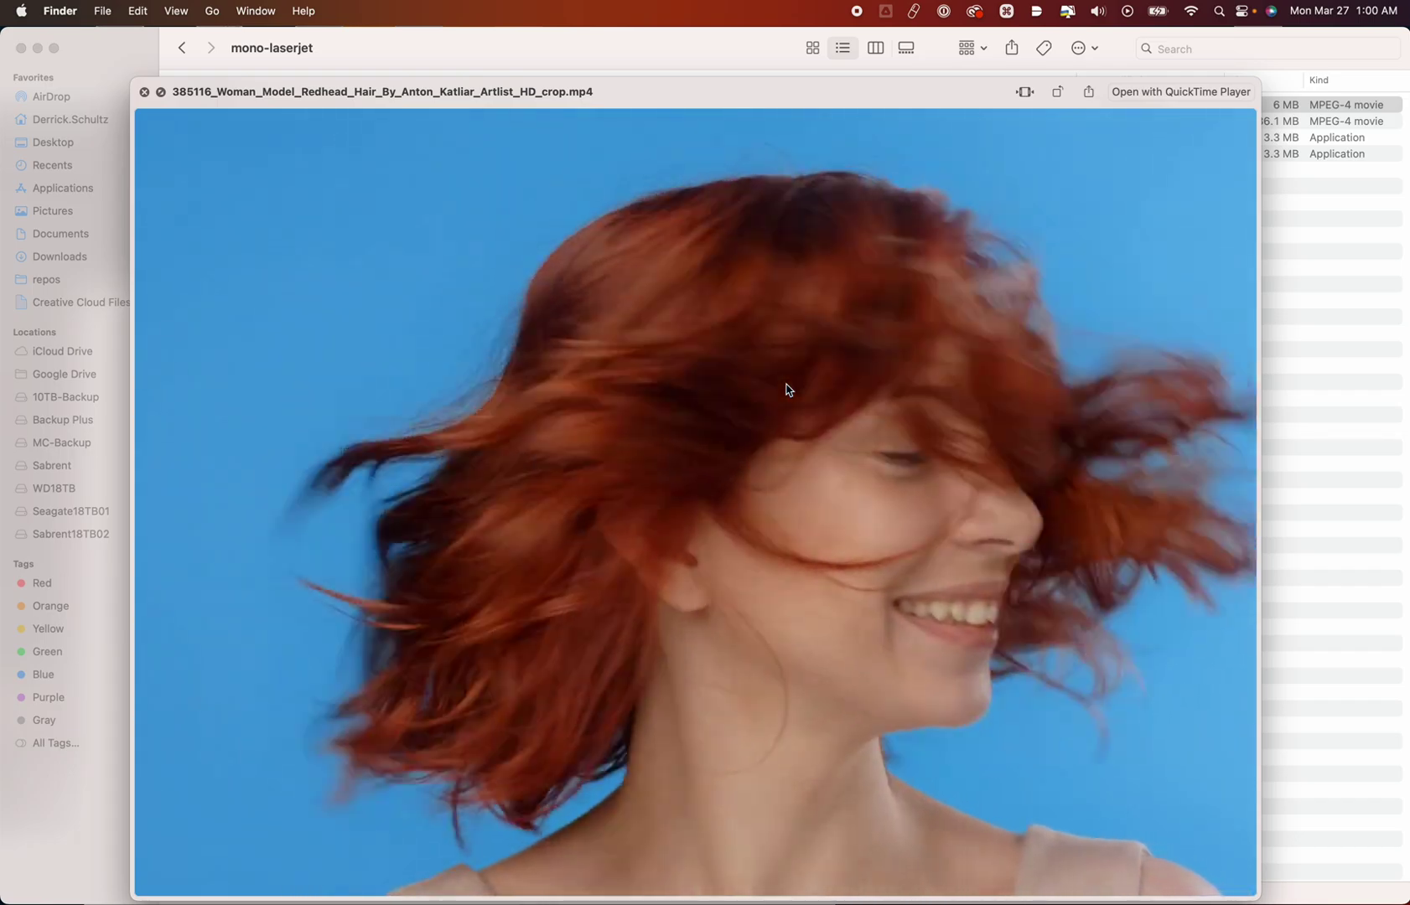
pyautogui.press('space')
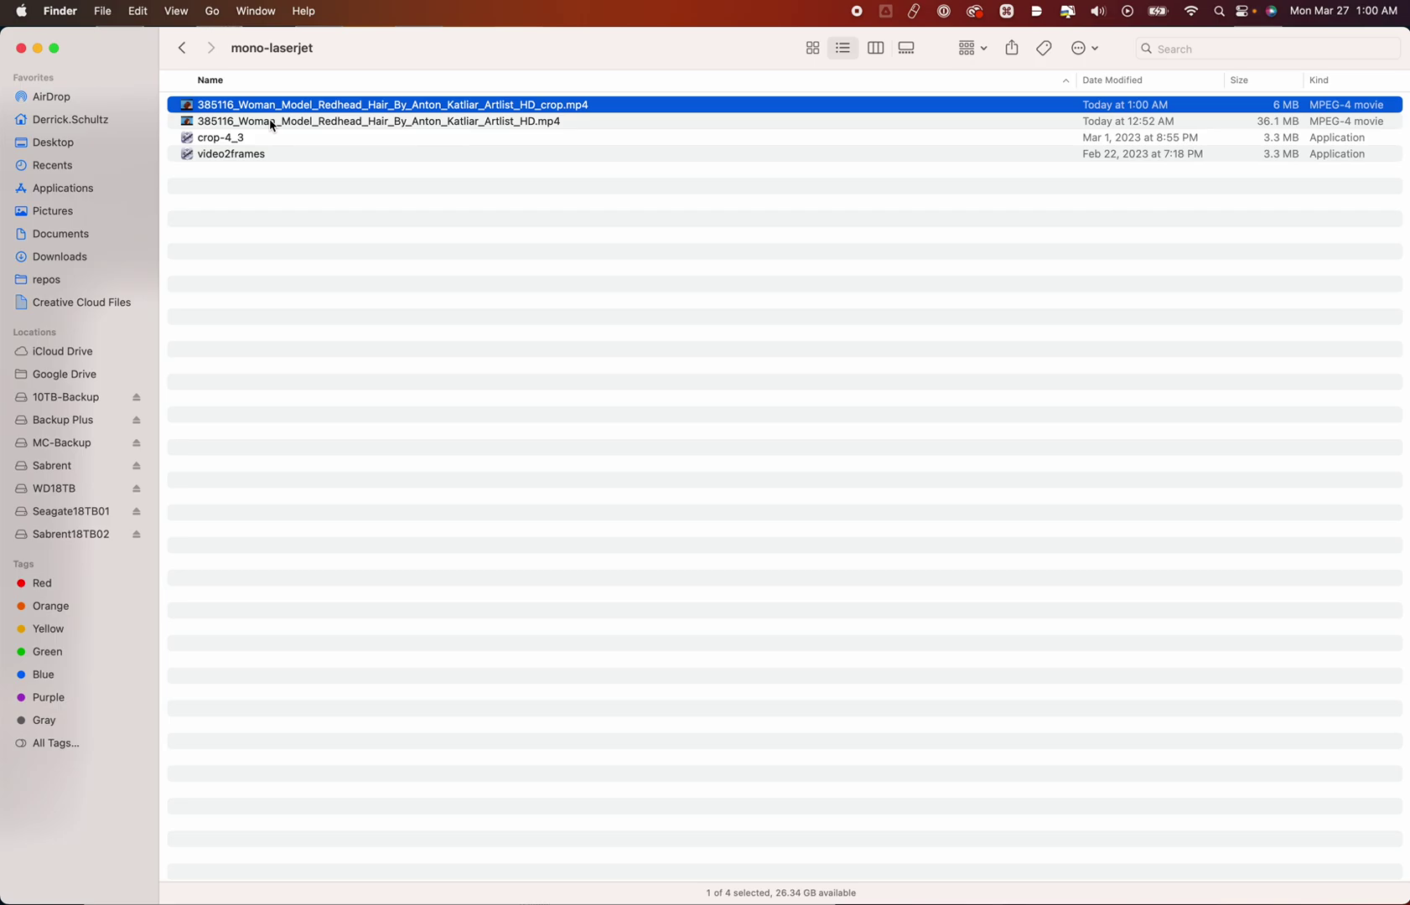
# Drop the _HD_crop.mp4 clip onto video2frames to extract its frames into a folder.
pyautogui.moveTo(265, 107); pyautogui.dragTo(244, 161)
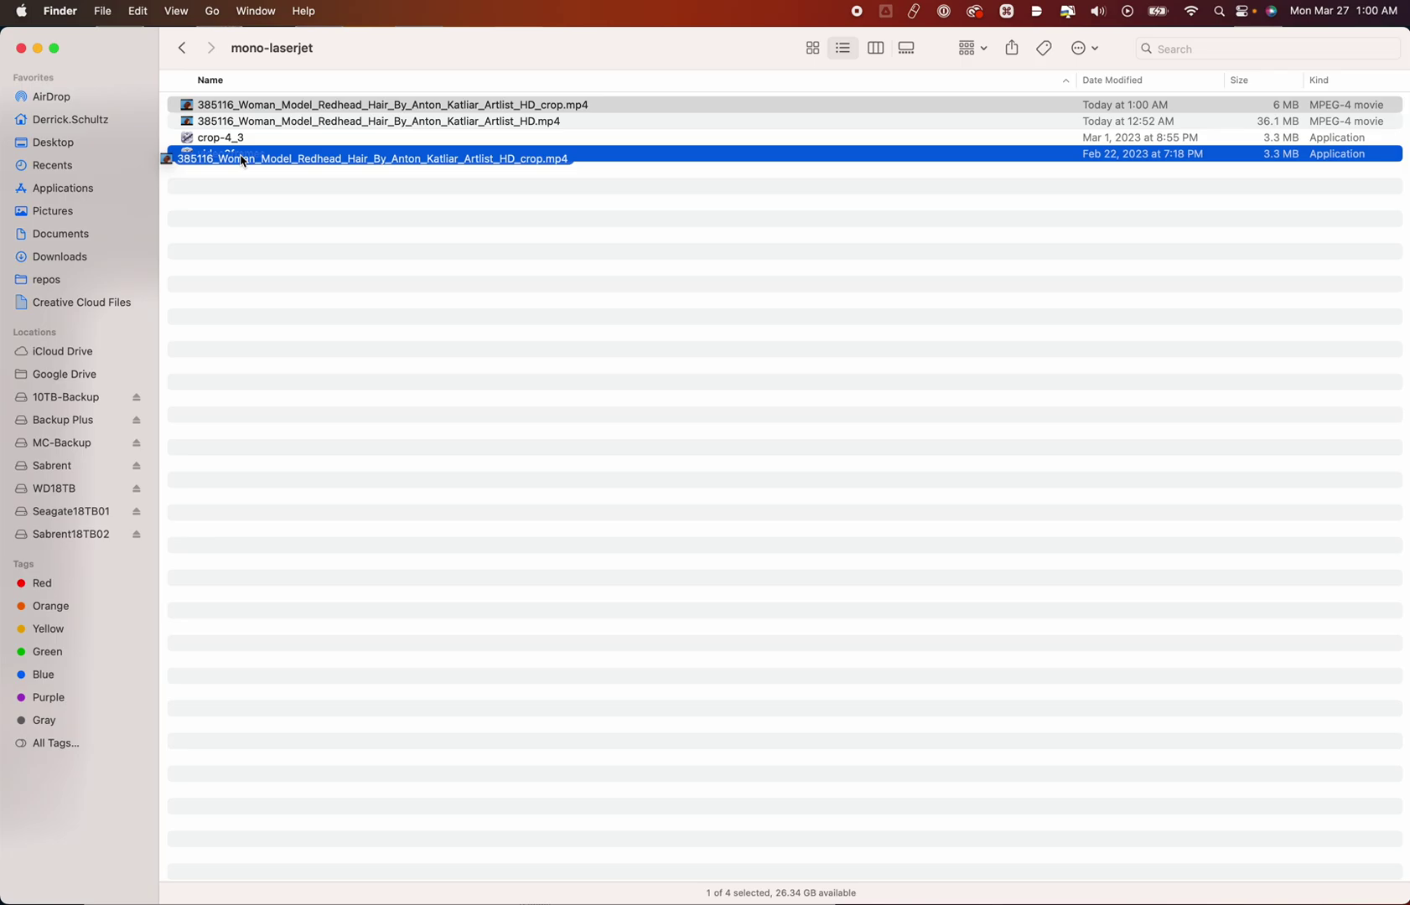
pyautogui.moveTo(244, 161)
pyautogui.mouseDown()
pyautogui.moveTo(243, 126)
pyautogui.moveTo(246, 161)
pyautogui.mouseUp()
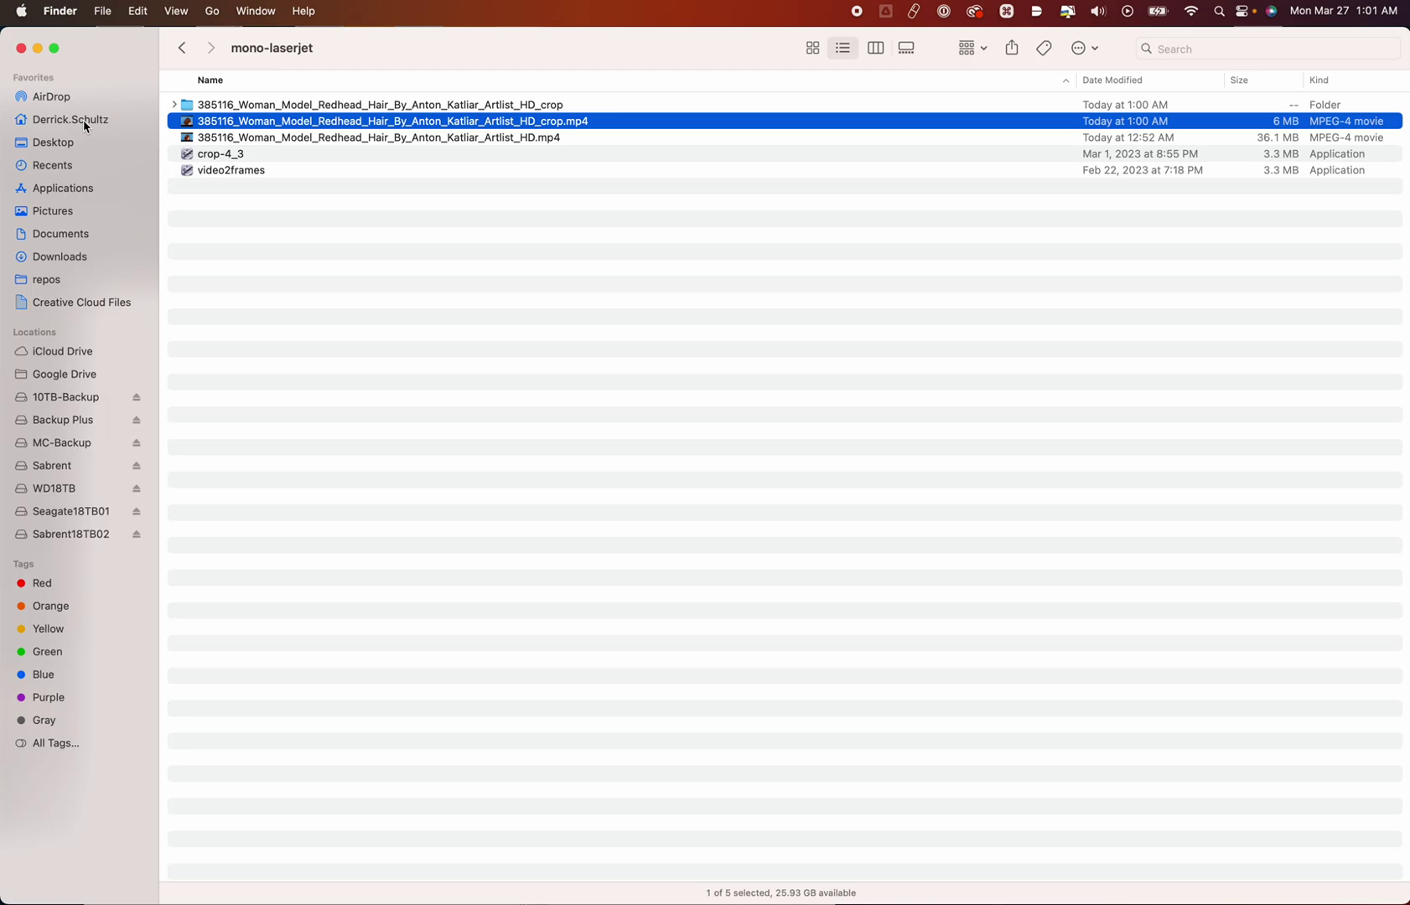
# Inspect frames 000000001 to 000000018 in the _HD_crop folder, then return to mono-laserjet.
pyautogui.click(310, 106)
pyautogui.doubleClick(310, 107)
pyautogui.press('space')
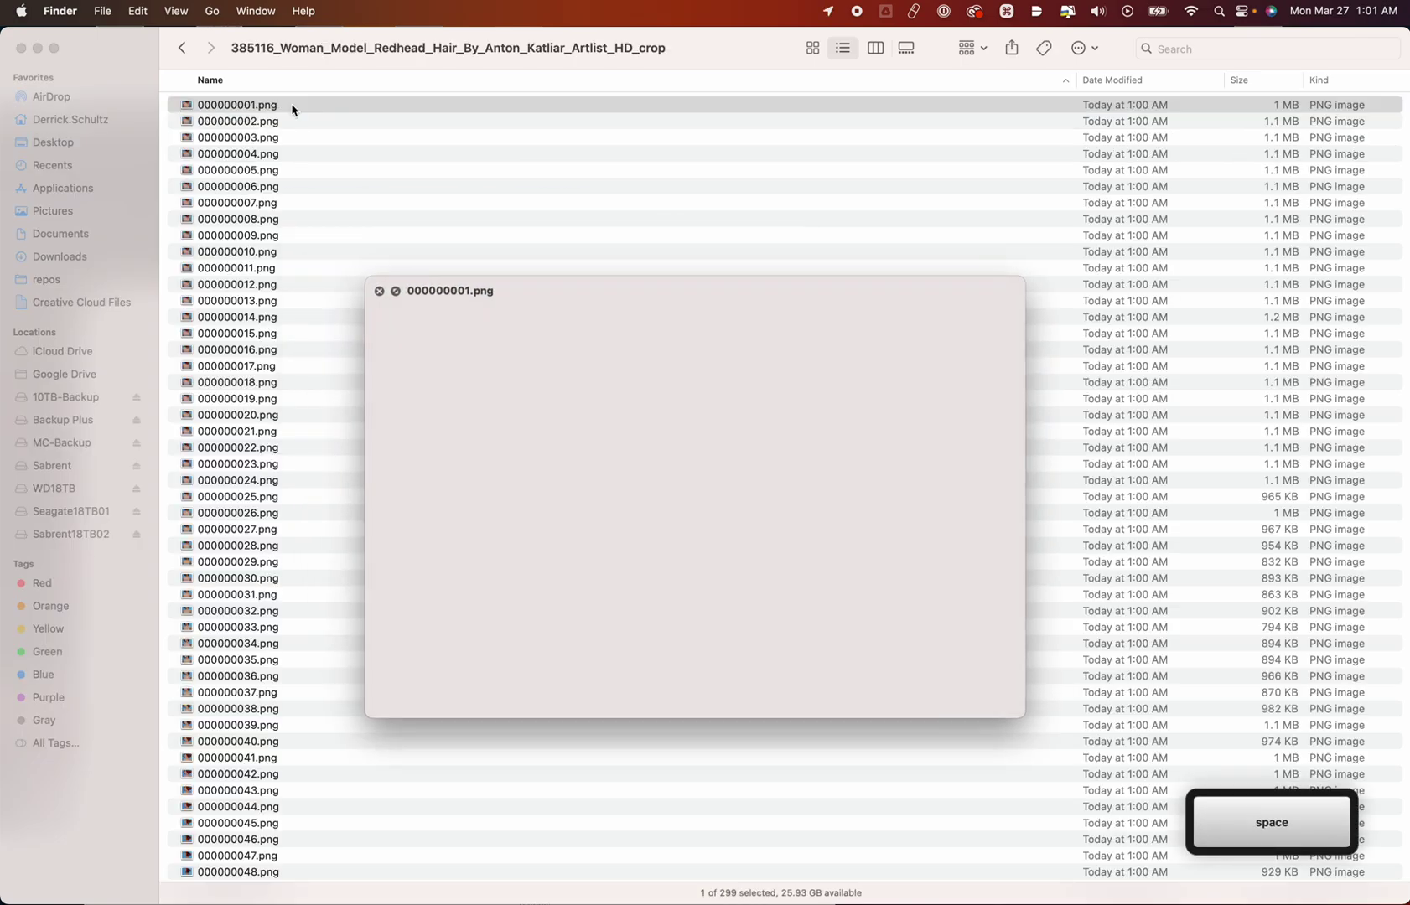
pyautogui.press('Down')
pyautogui.press('Down')
pyautogui.press('Down')
pyautogui.press('Down')
pyautogui.press('Down')
pyautogui.press('Down')
pyautogui.press('Down')
pyautogui.press('Down')
pyautogui.press('Down')
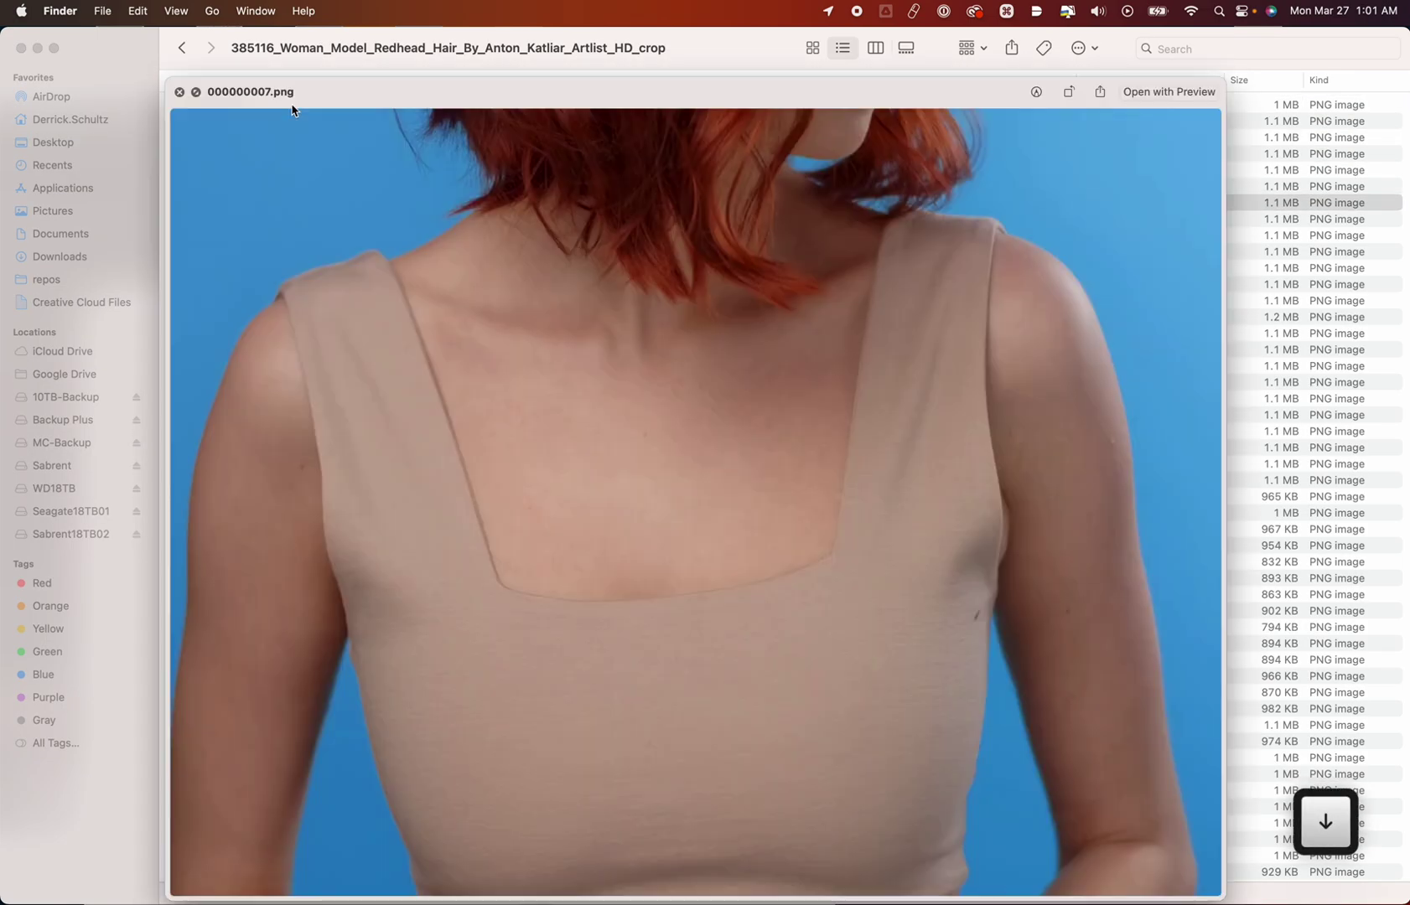
pyautogui.press('Down')
pyautogui.press('Down')
pyautogui.press('Down')
pyautogui.press('Down')
pyautogui.press('Down')
pyautogui.press('Down')
pyautogui.press('Down')
pyautogui.press('Down')
pyautogui.press('Down')
pyautogui.press('Down')
pyautogui.press('Down')
pyautogui.press('space')
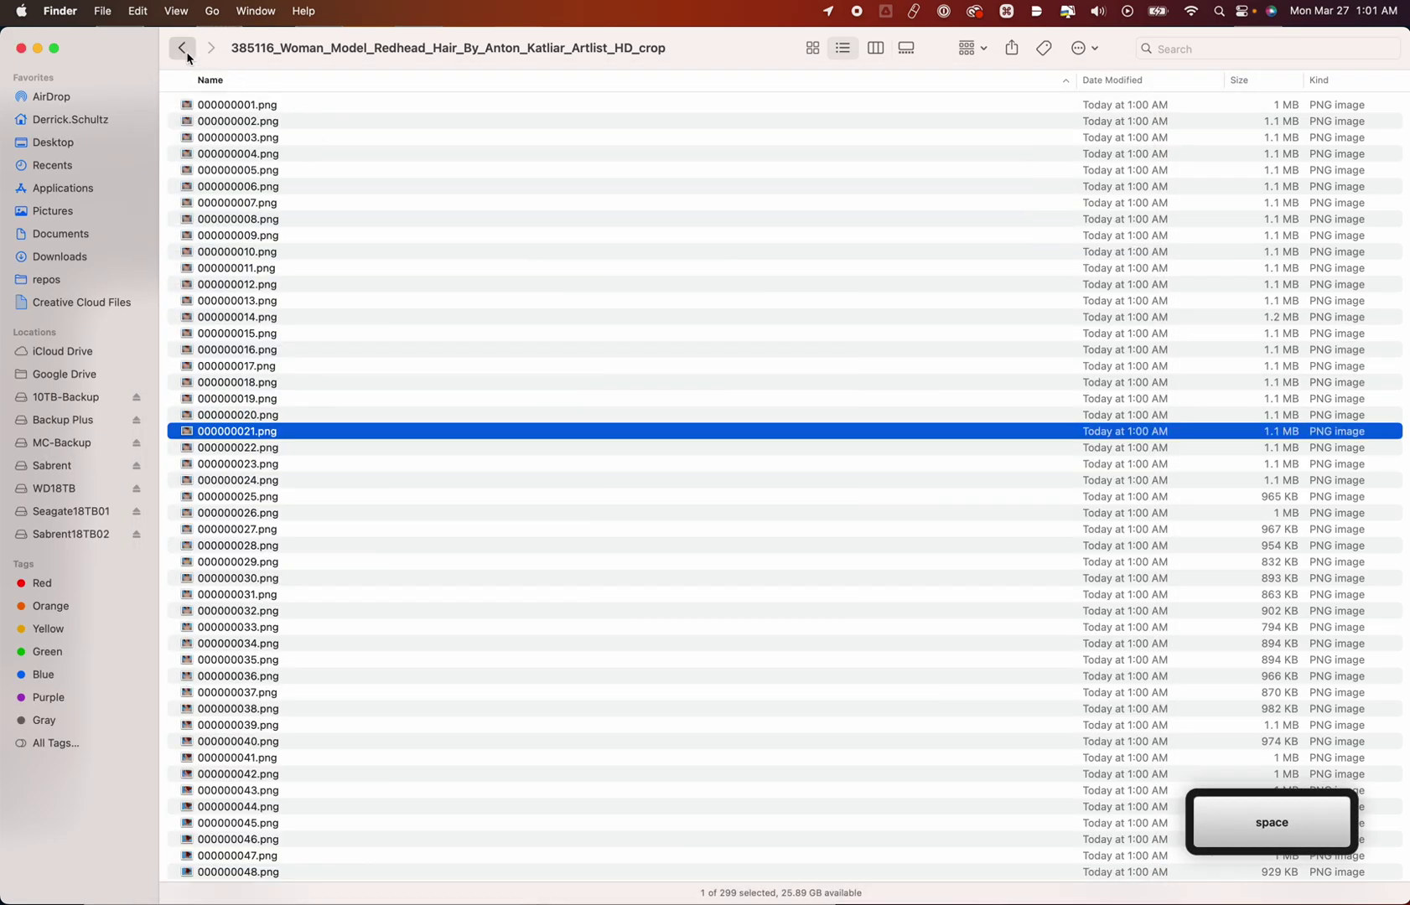
pyautogui.click(186, 51)
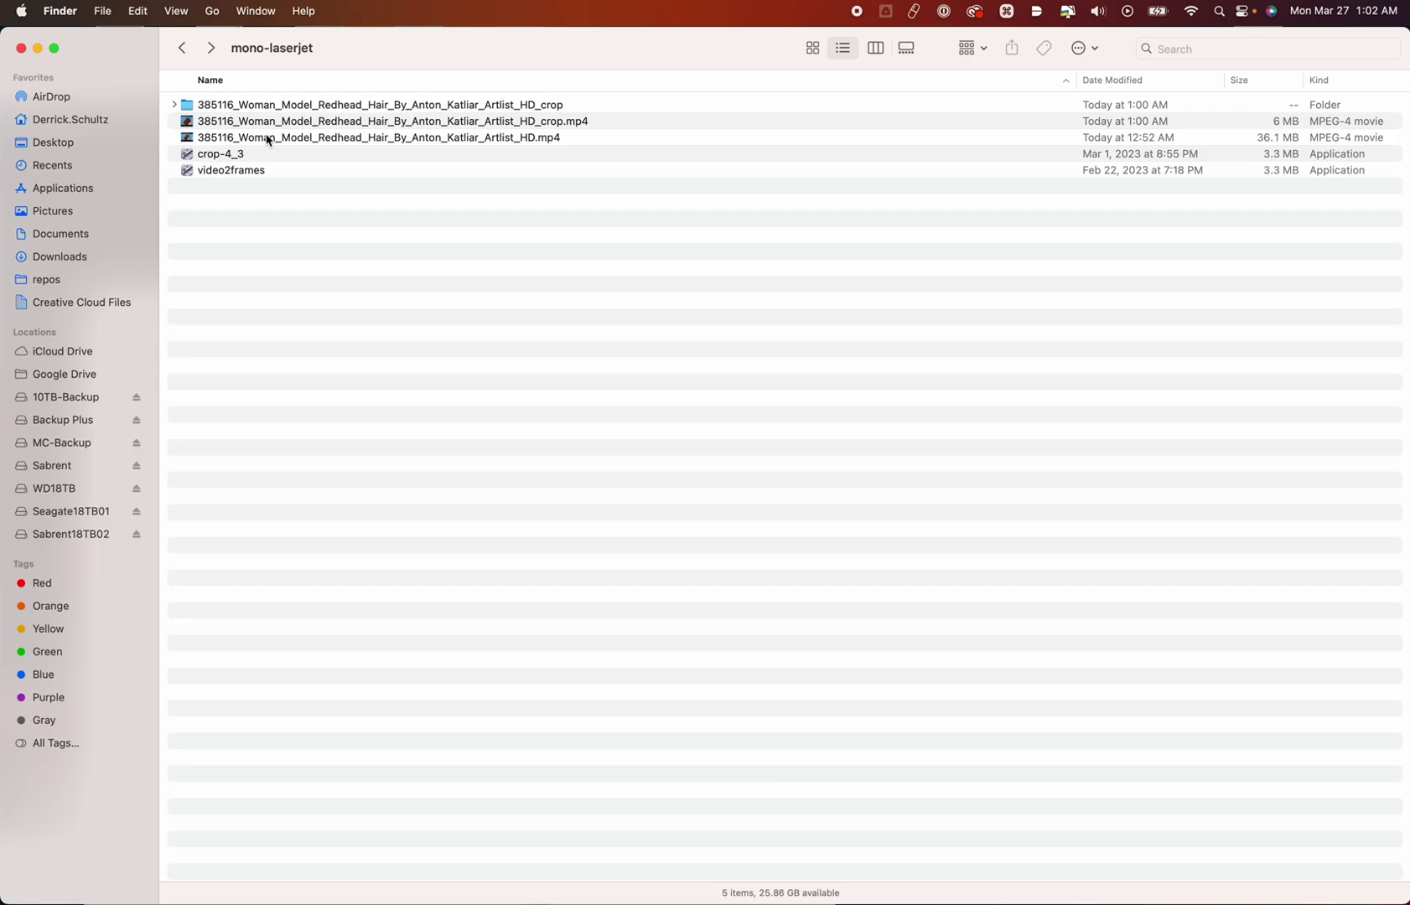
# Launch Adobe Illustrator 2023 through a Spotlight search for 'illus'.
pyautogui.moveTo(786, 901)
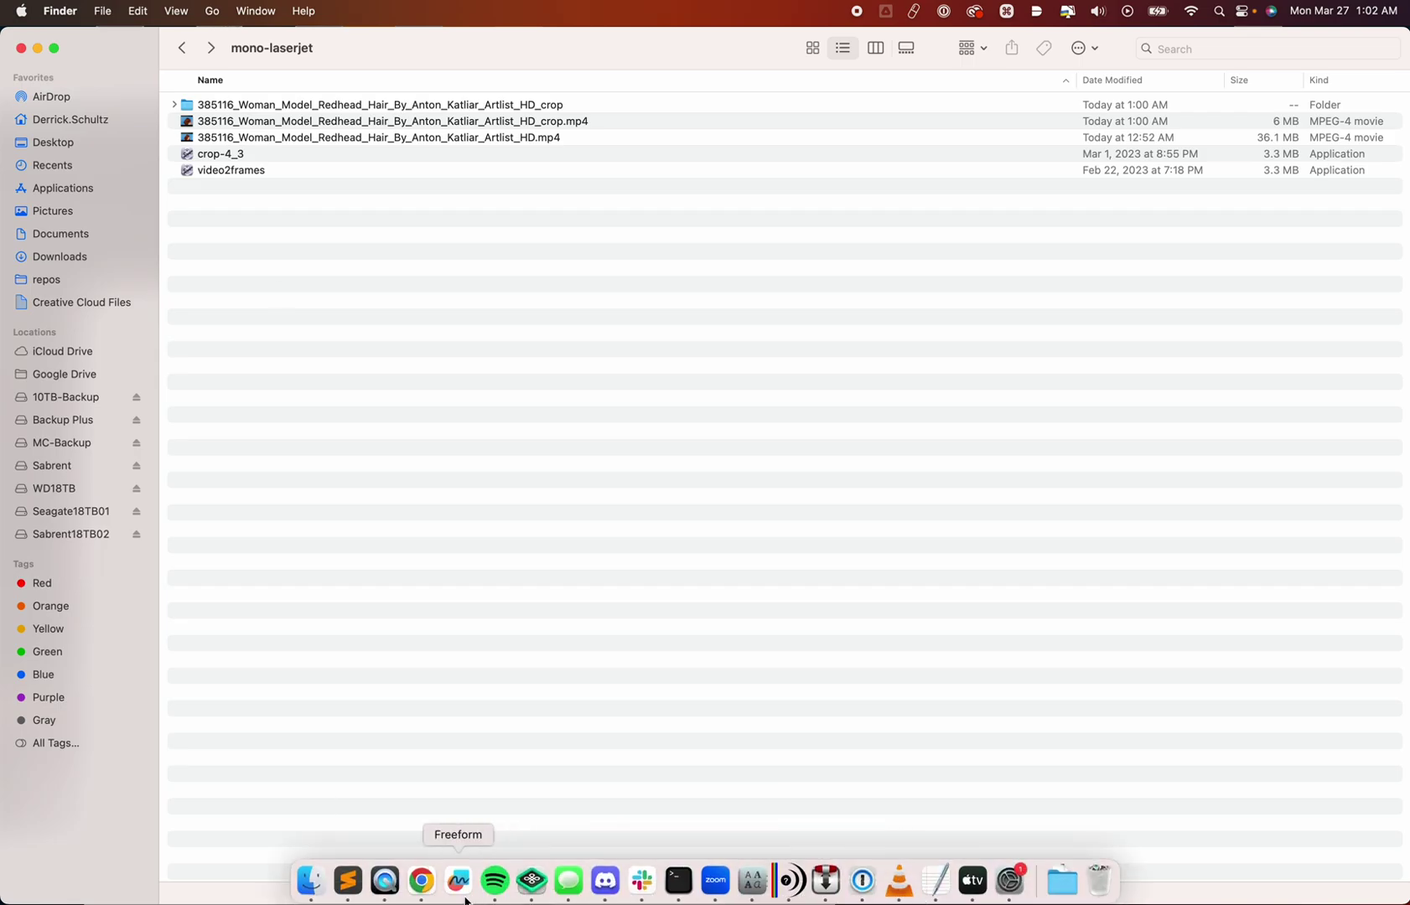
pyautogui.press('super+space')
pyautogui.write('illy')
pyautogui.press('BackSpace')
pyautogui.write('us')
pyautogui.press('Return')
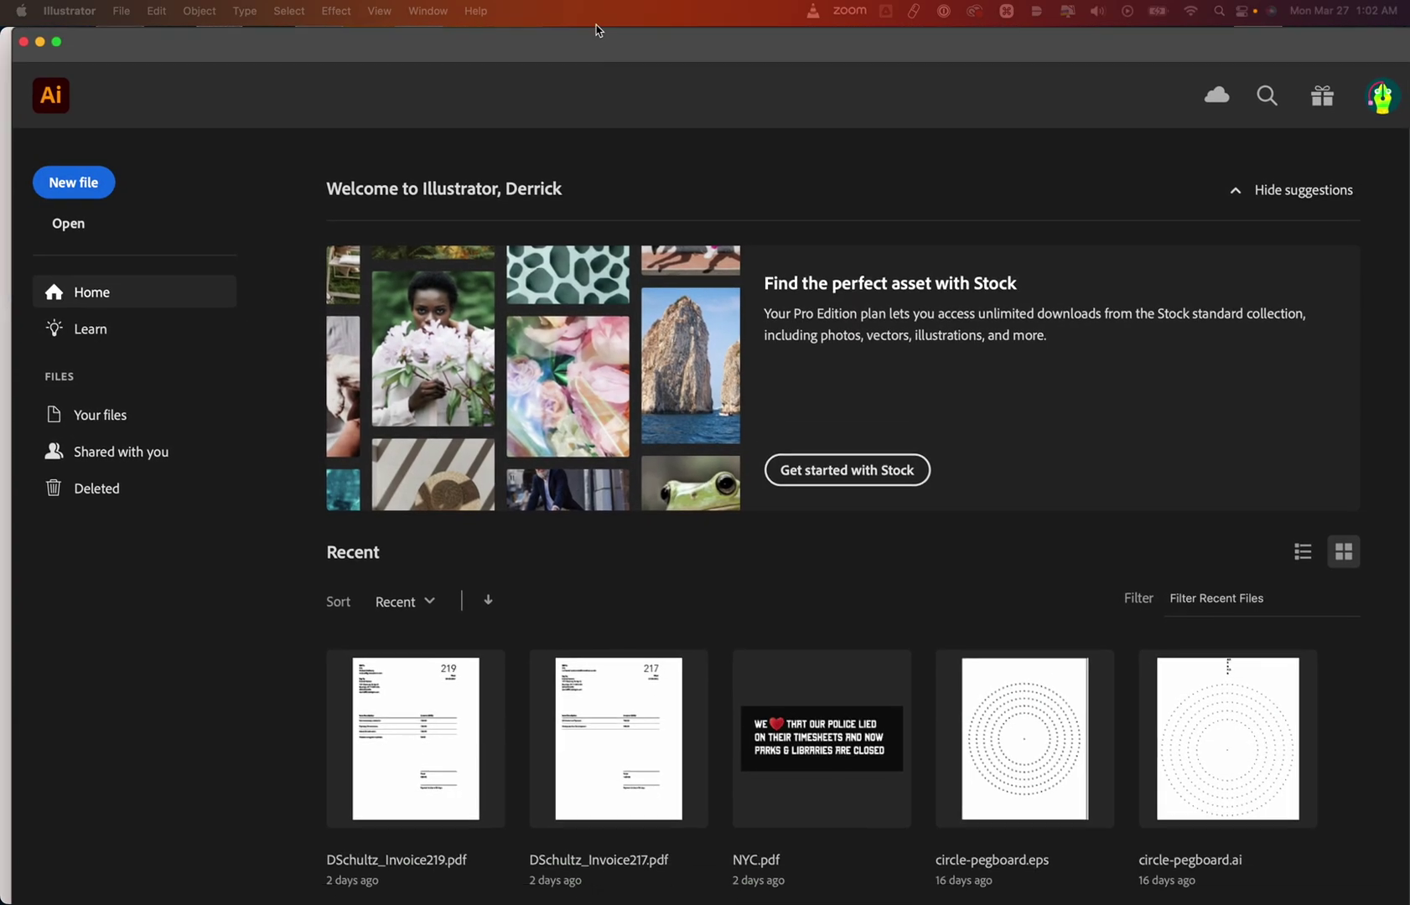
pyautogui.moveTo(596, 30); pyautogui.dragTo(582, 24)
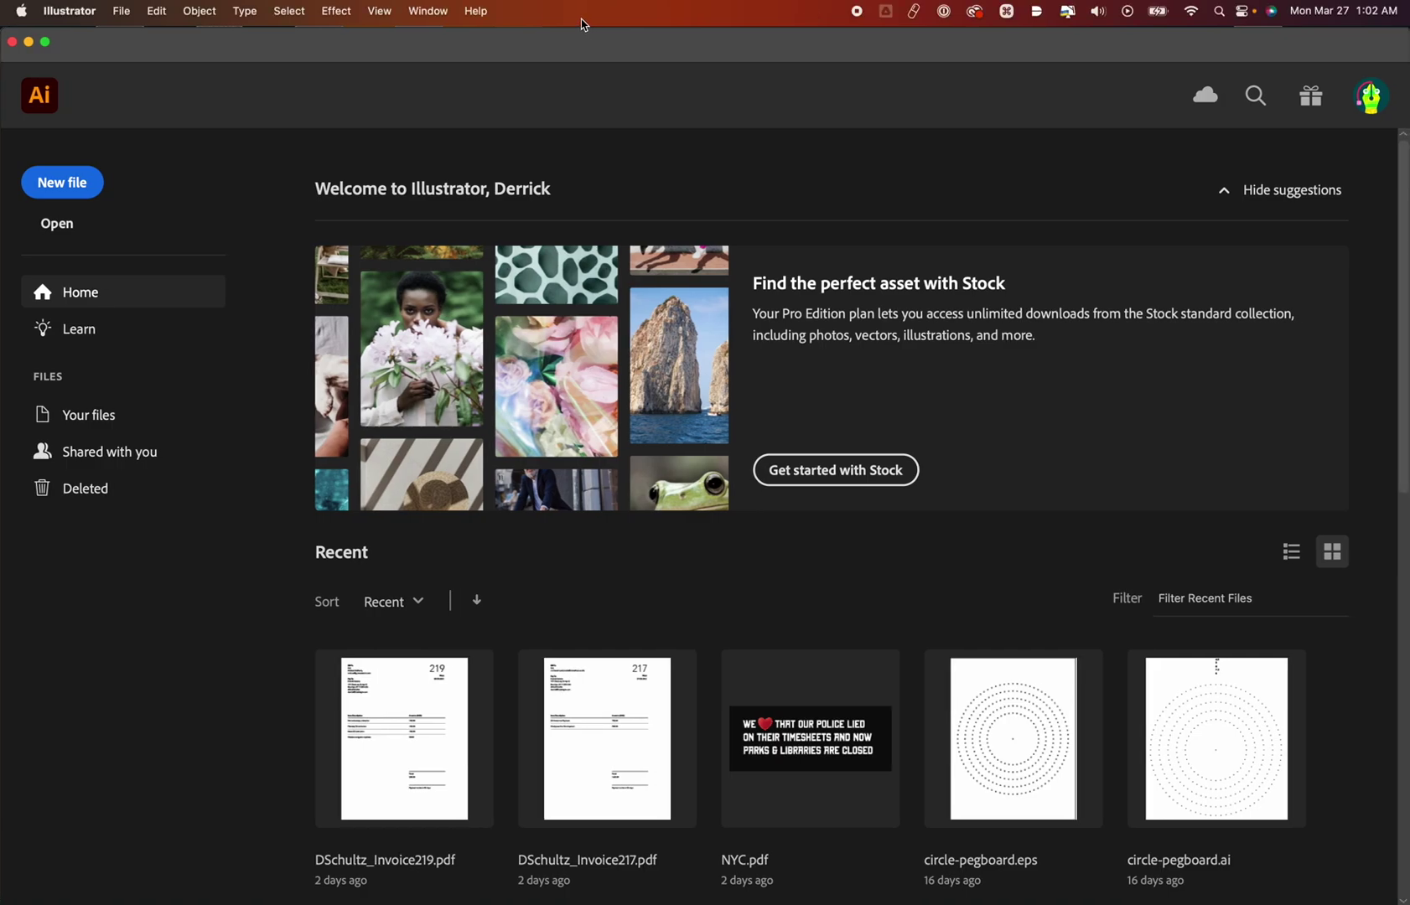
# Choose File > Scripts > Other Script and browse to Adobe Illustrator 2023 > Scripting.
pyautogui.click(123, 12)
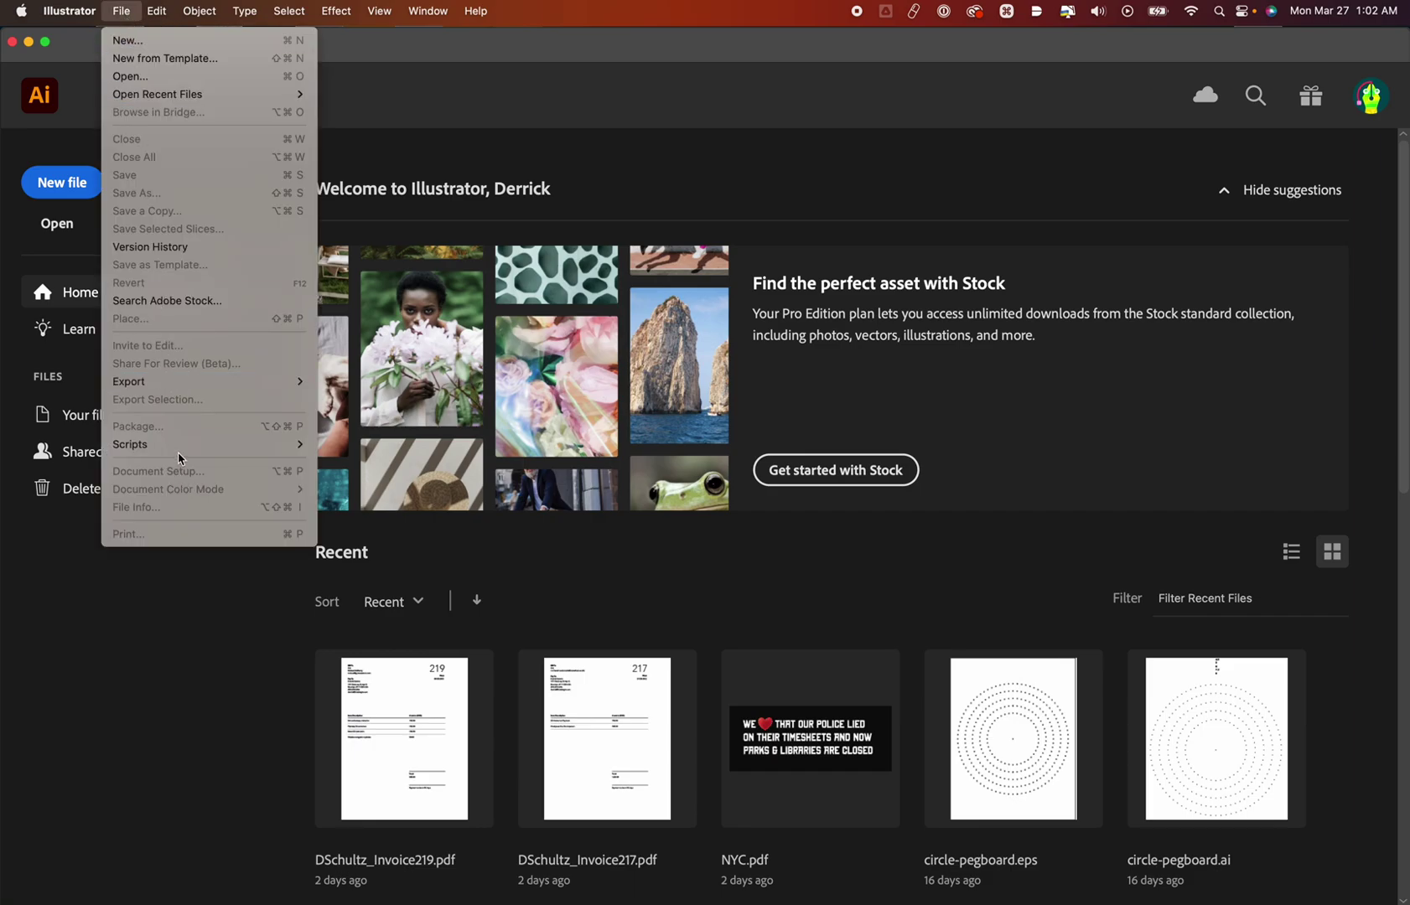
pyautogui.moveTo(181, 453)
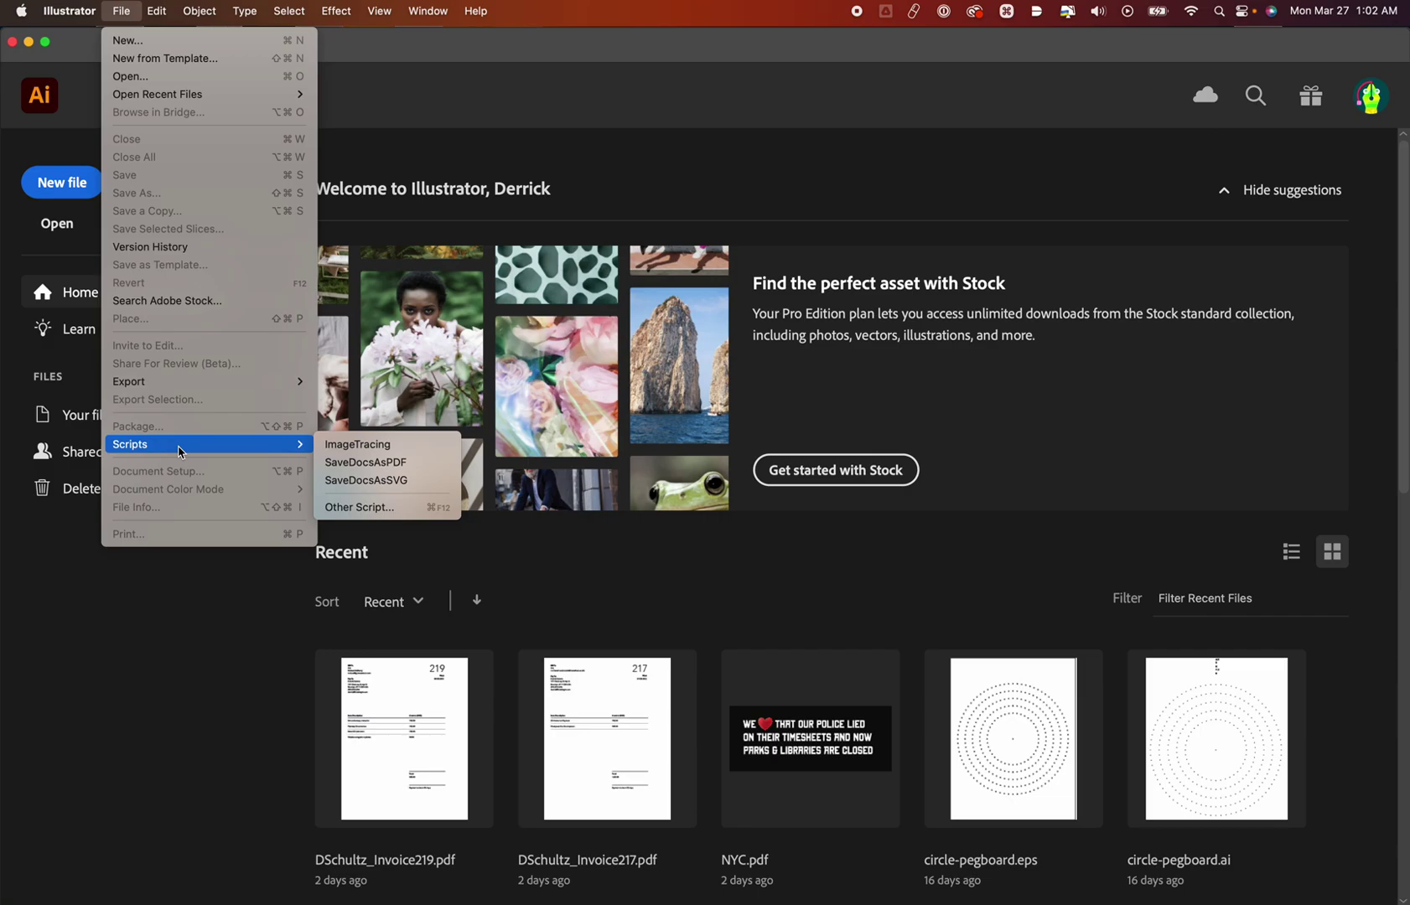
pyautogui.click(375, 508)
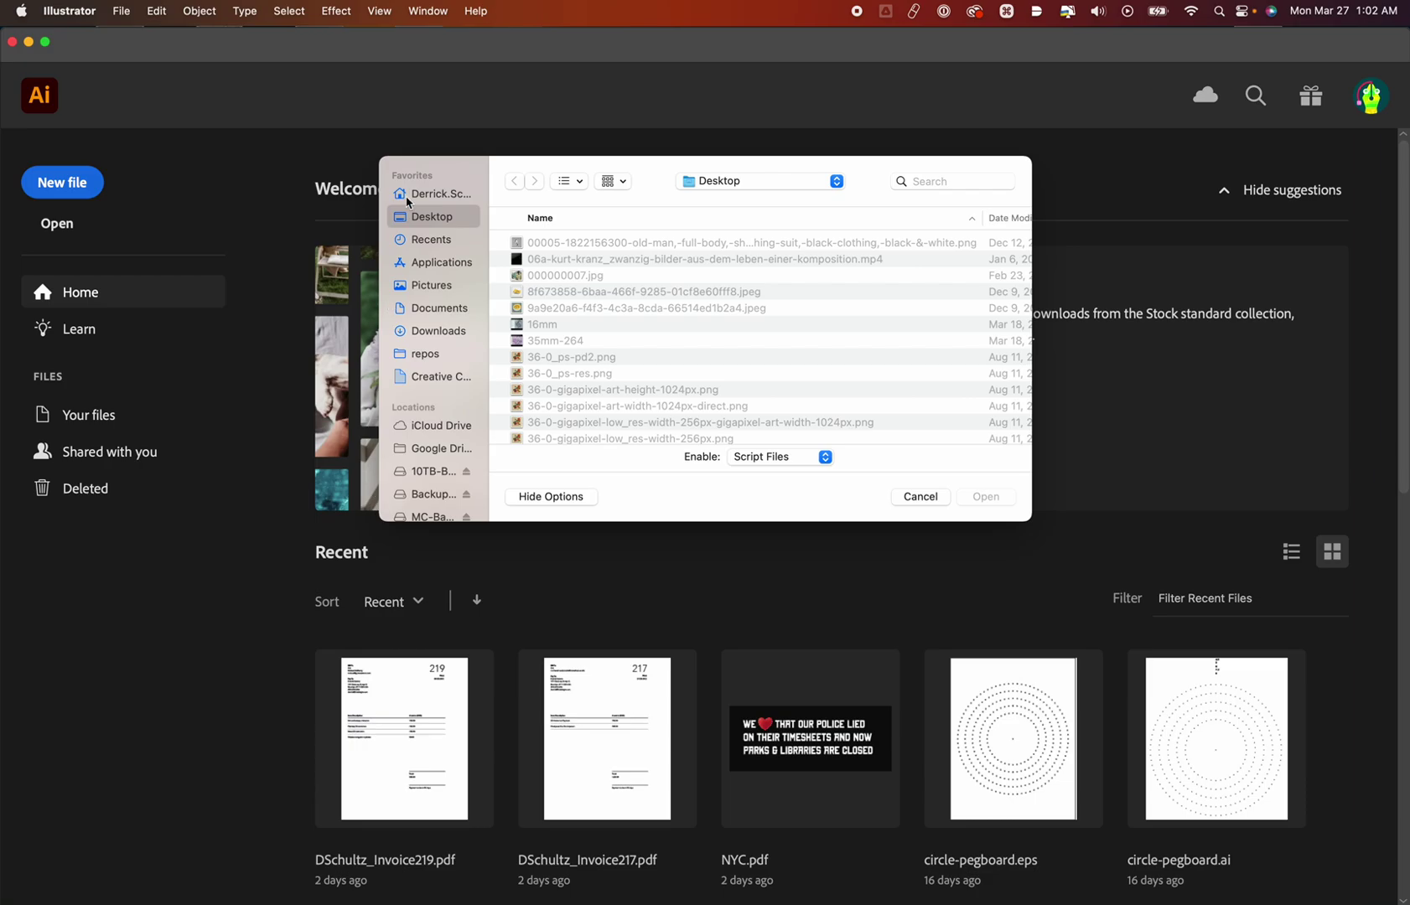
pyautogui.click(429, 262)
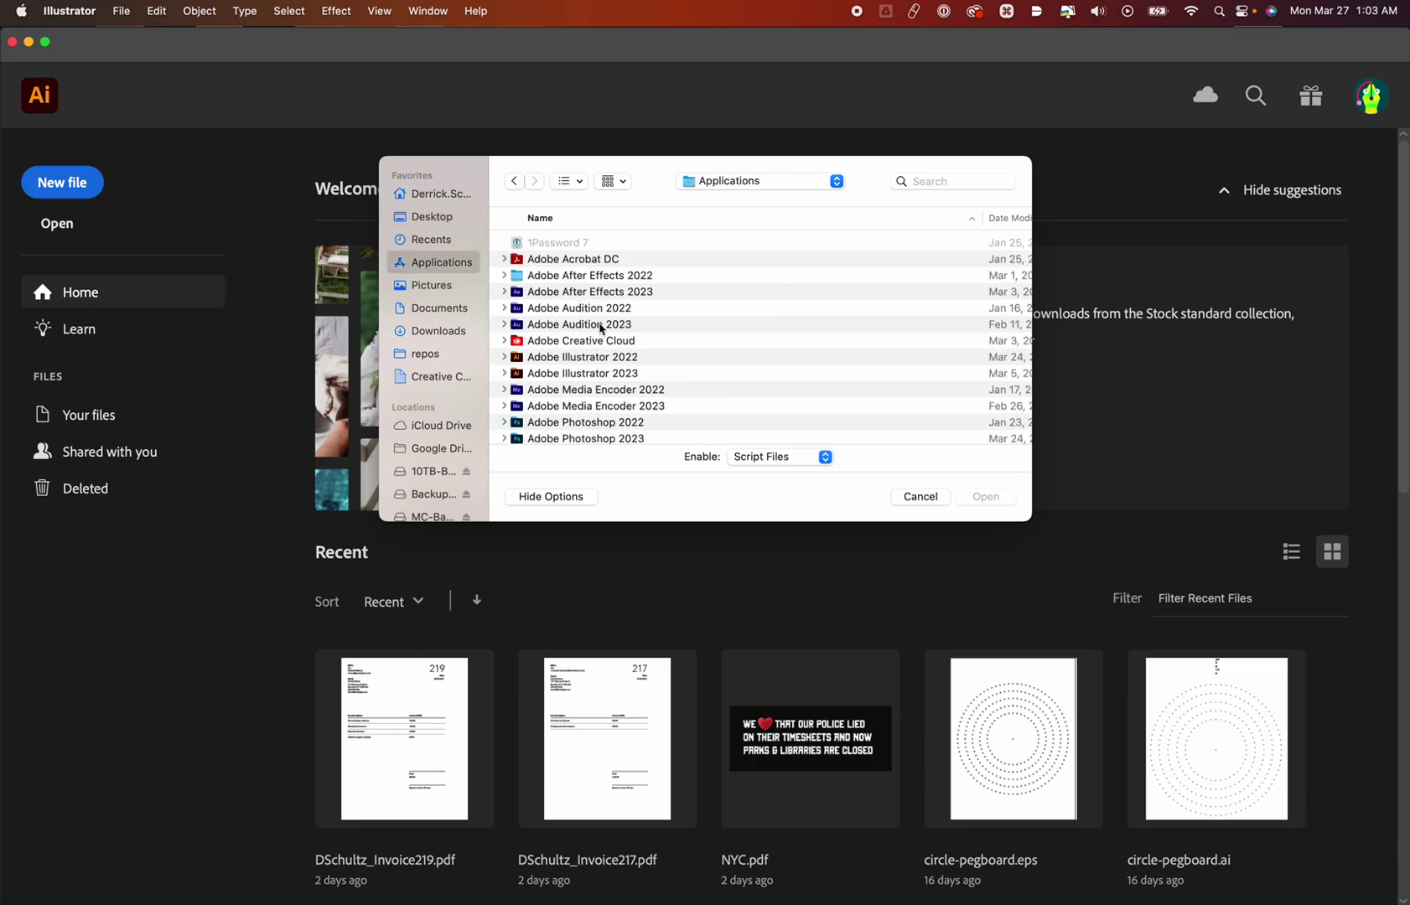
pyautogui.doubleClick(610, 374)
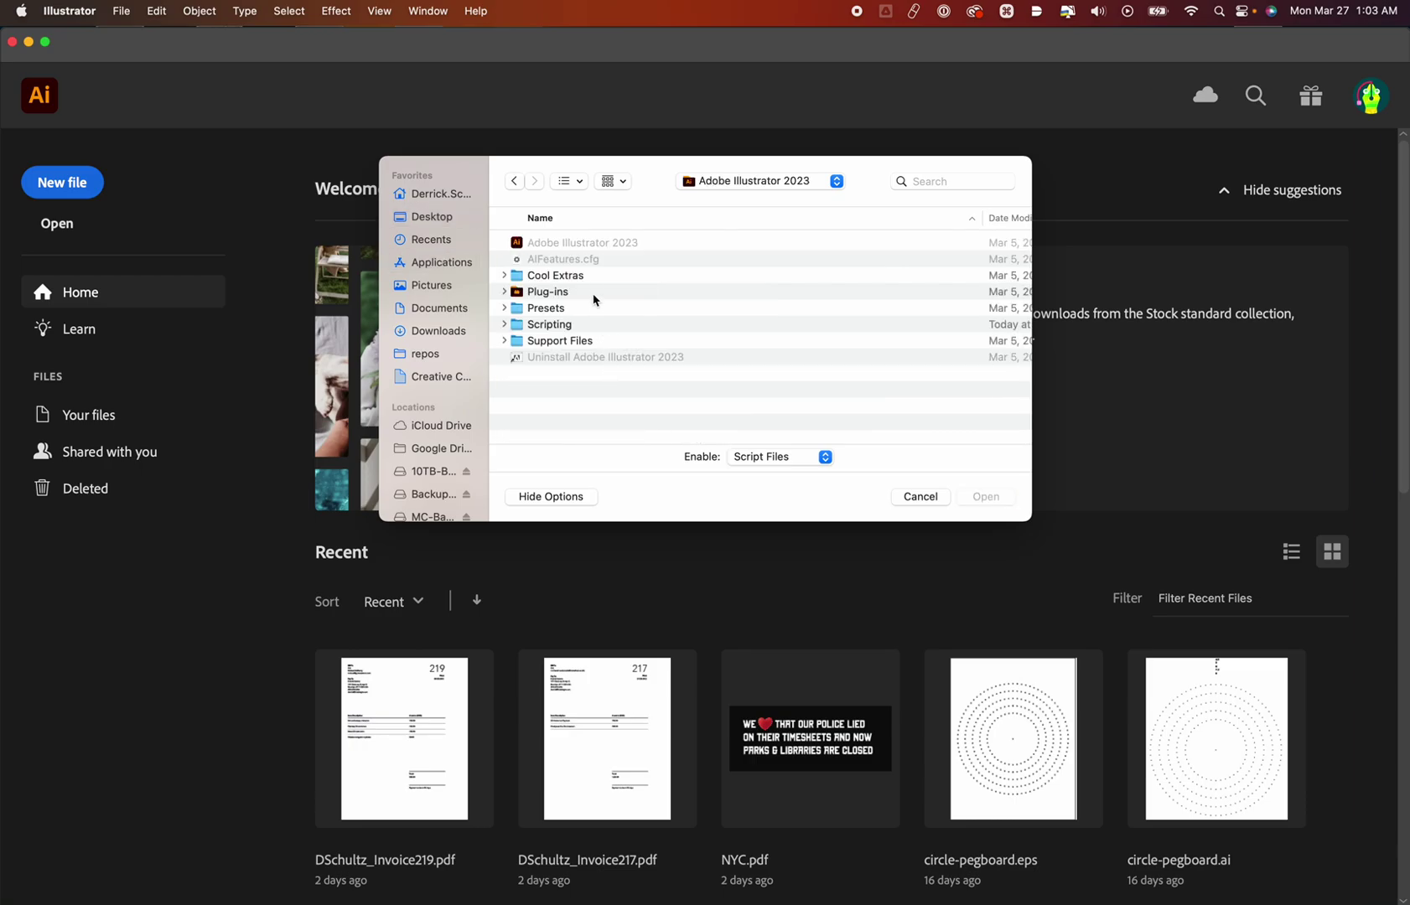
pyautogui.click(563, 327)
pyautogui.doubleClick(563, 327)
# Run the reprint-16mm.jsx script from the mono folder.
pyautogui.doubleClick(557, 263)
pyautogui.click(562, 243)
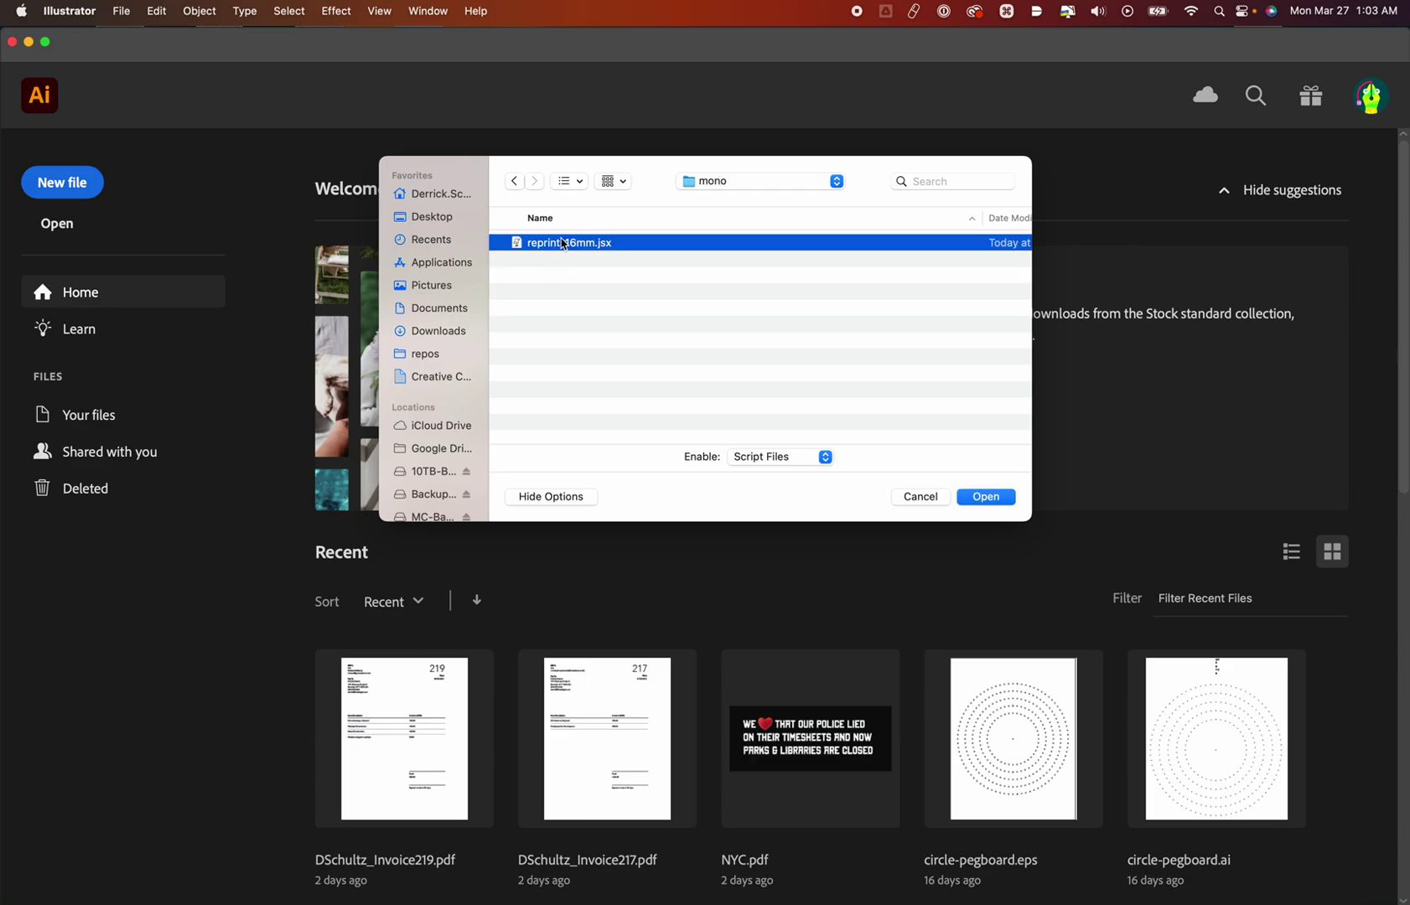
pyautogui.click(578, 278)
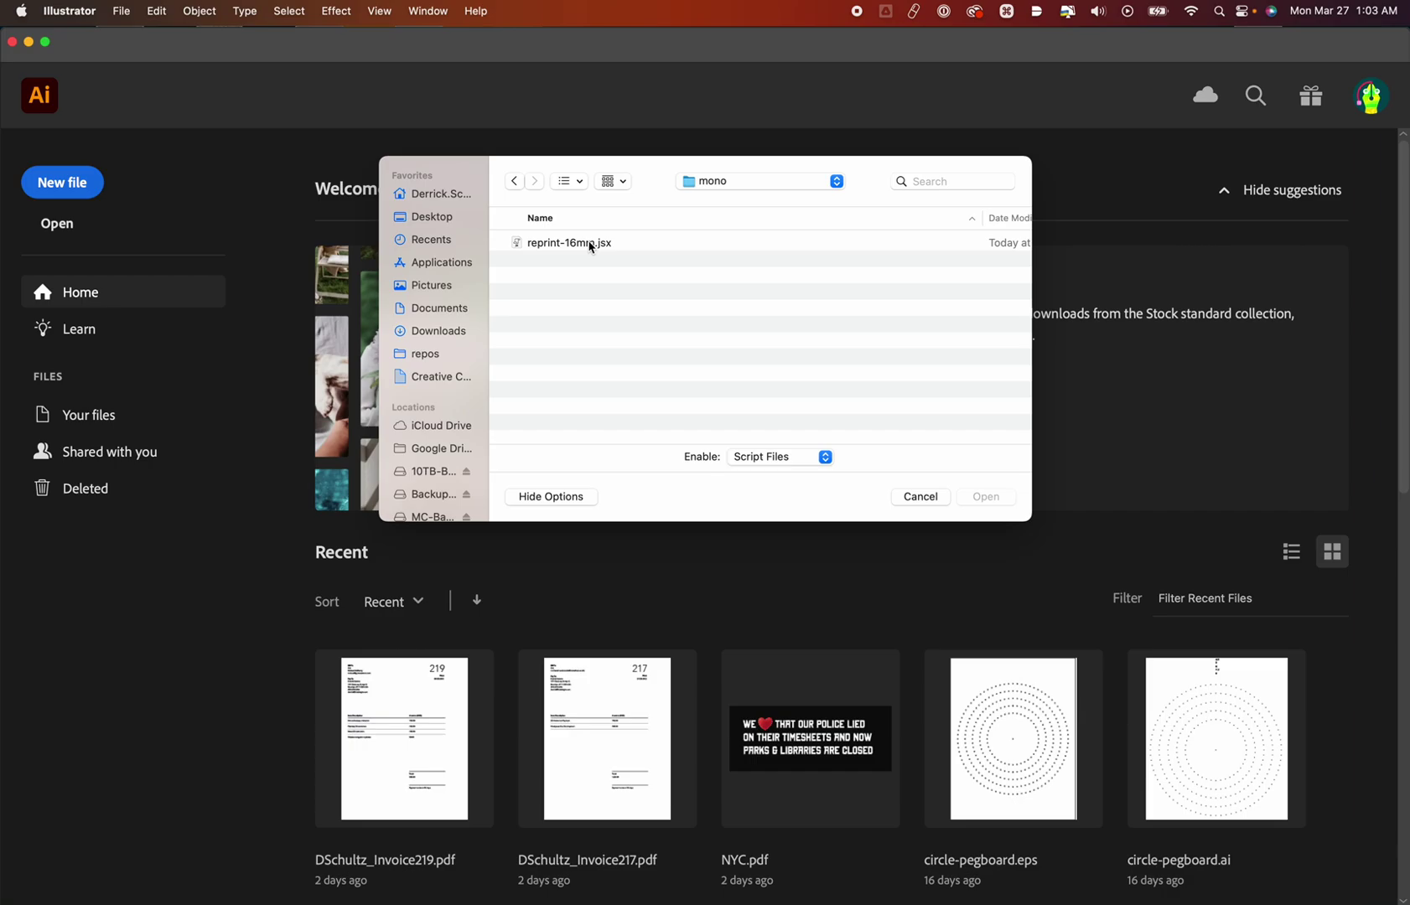
pyautogui.click(597, 246)
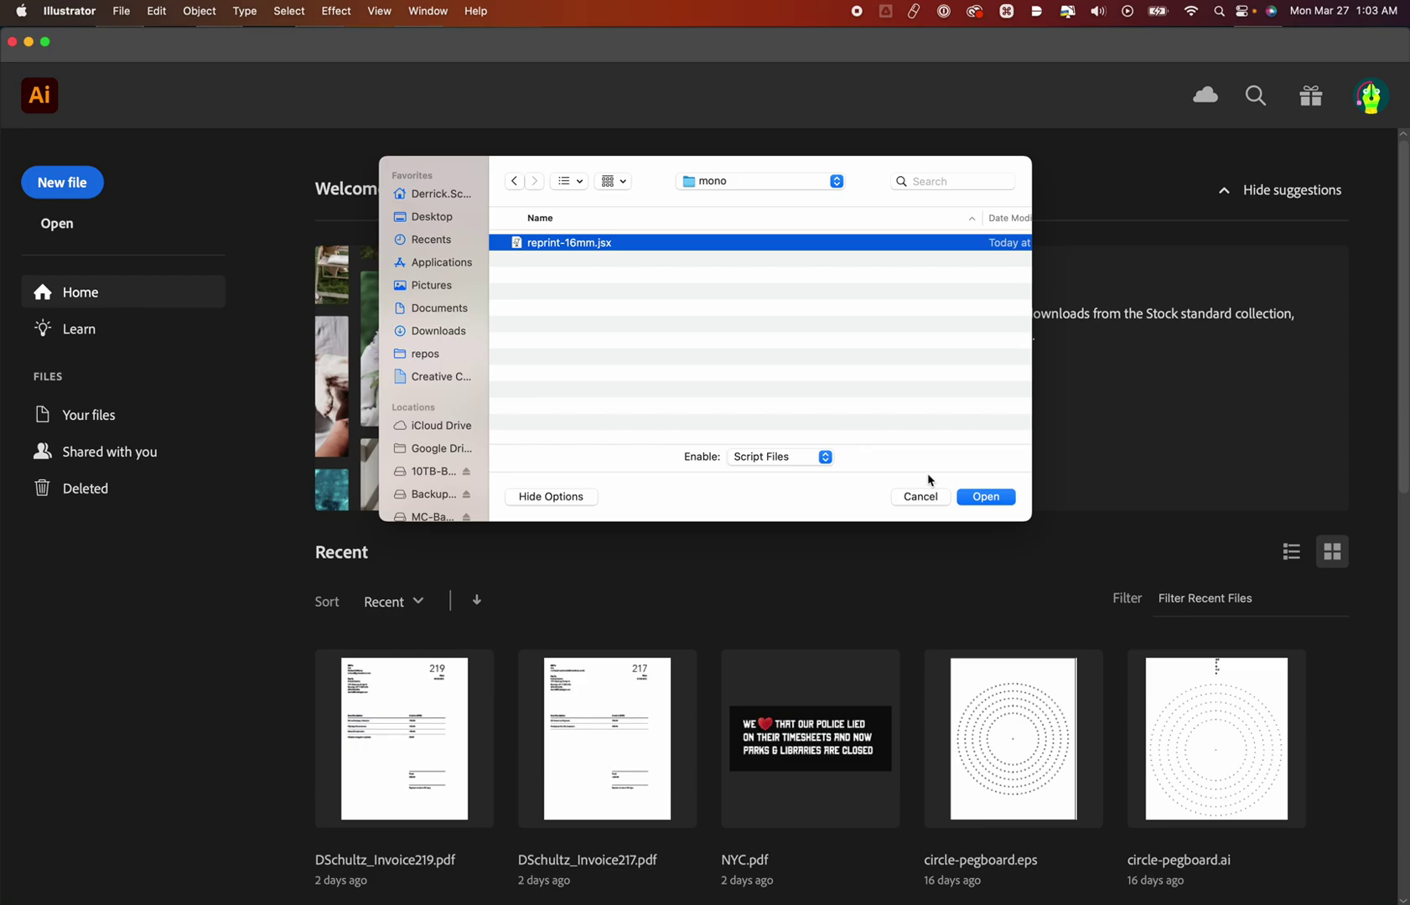
pyautogui.click(977, 496)
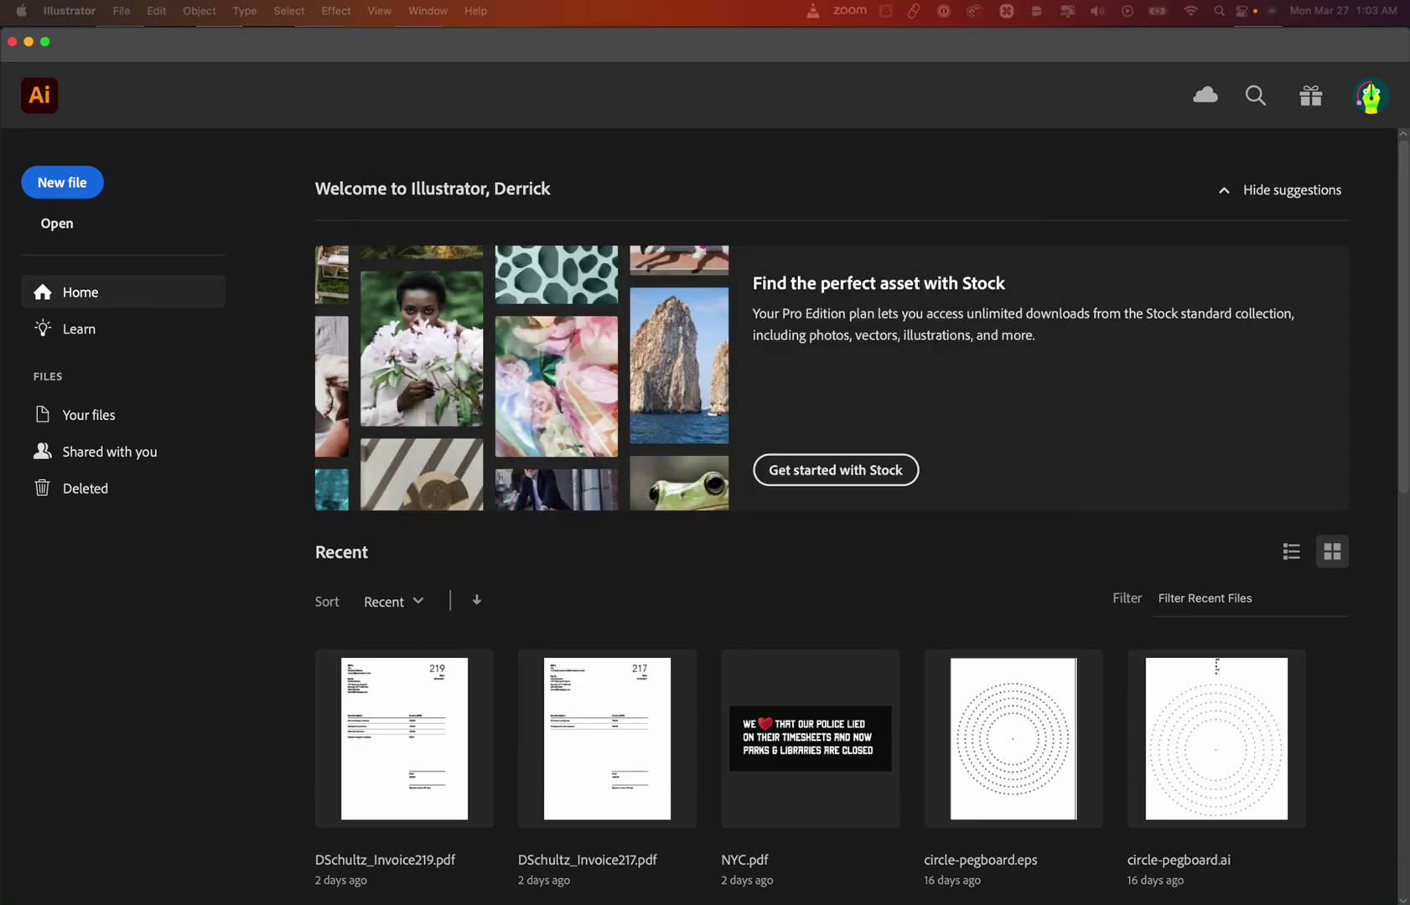
# Move the Reprint Settings dialog lower on screen, then switch over to Finder.
pyautogui.moveTo(787, 309)
pyautogui.mouseDown()
pyautogui.moveTo(784, 379)
pyautogui.moveTo(789, 340)
pyautogui.mouseUp()
pyautogui.press('super+Tab')
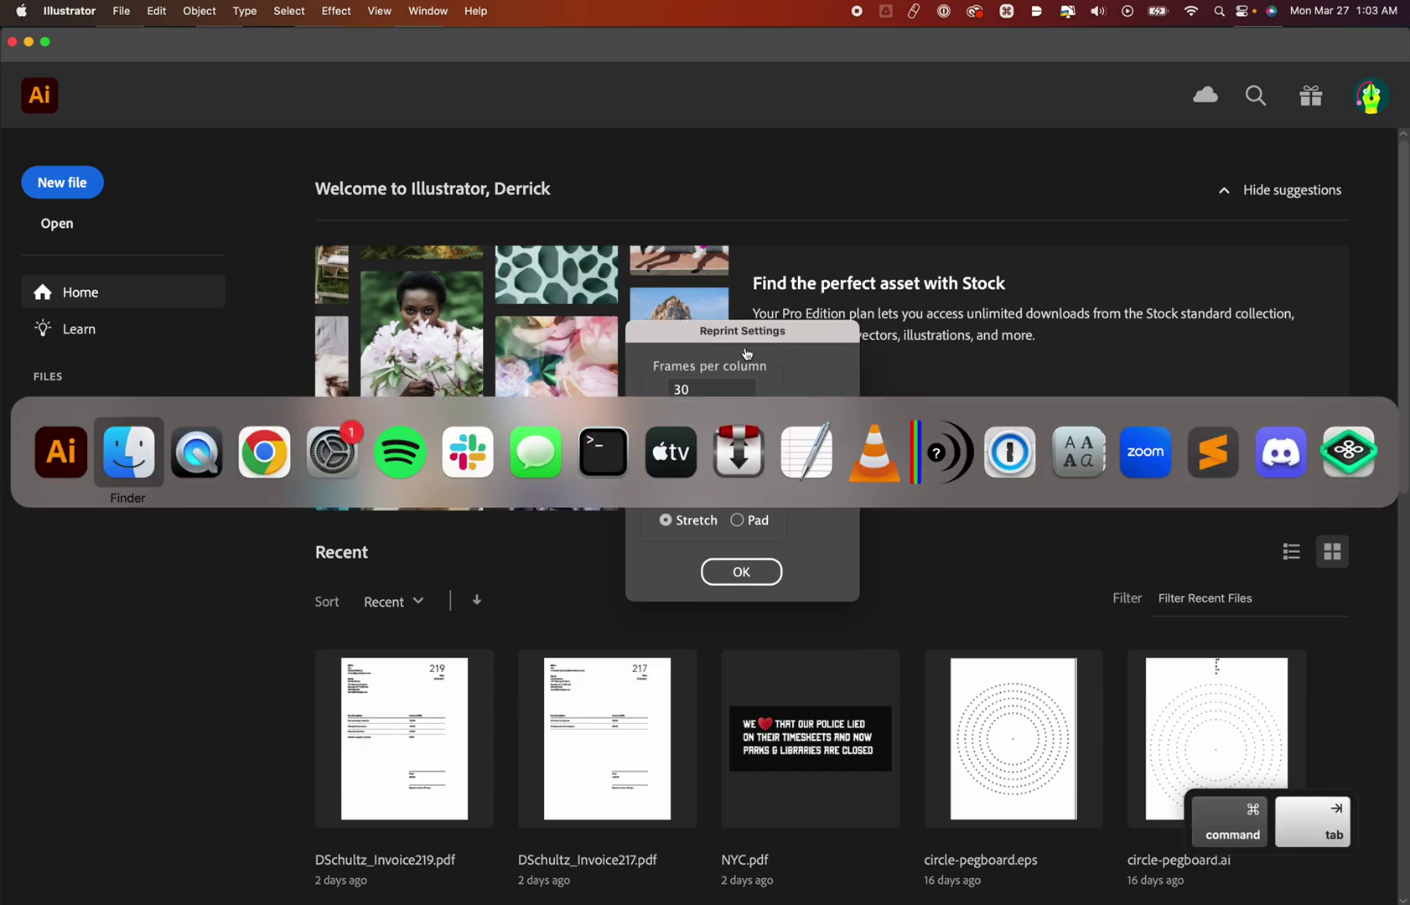
# Quick Look the direct-anim-16mm_v3 (1).pdf film-strip template from the Downloads folder in Finder.
pyautogui.moveTo(1148, 438)
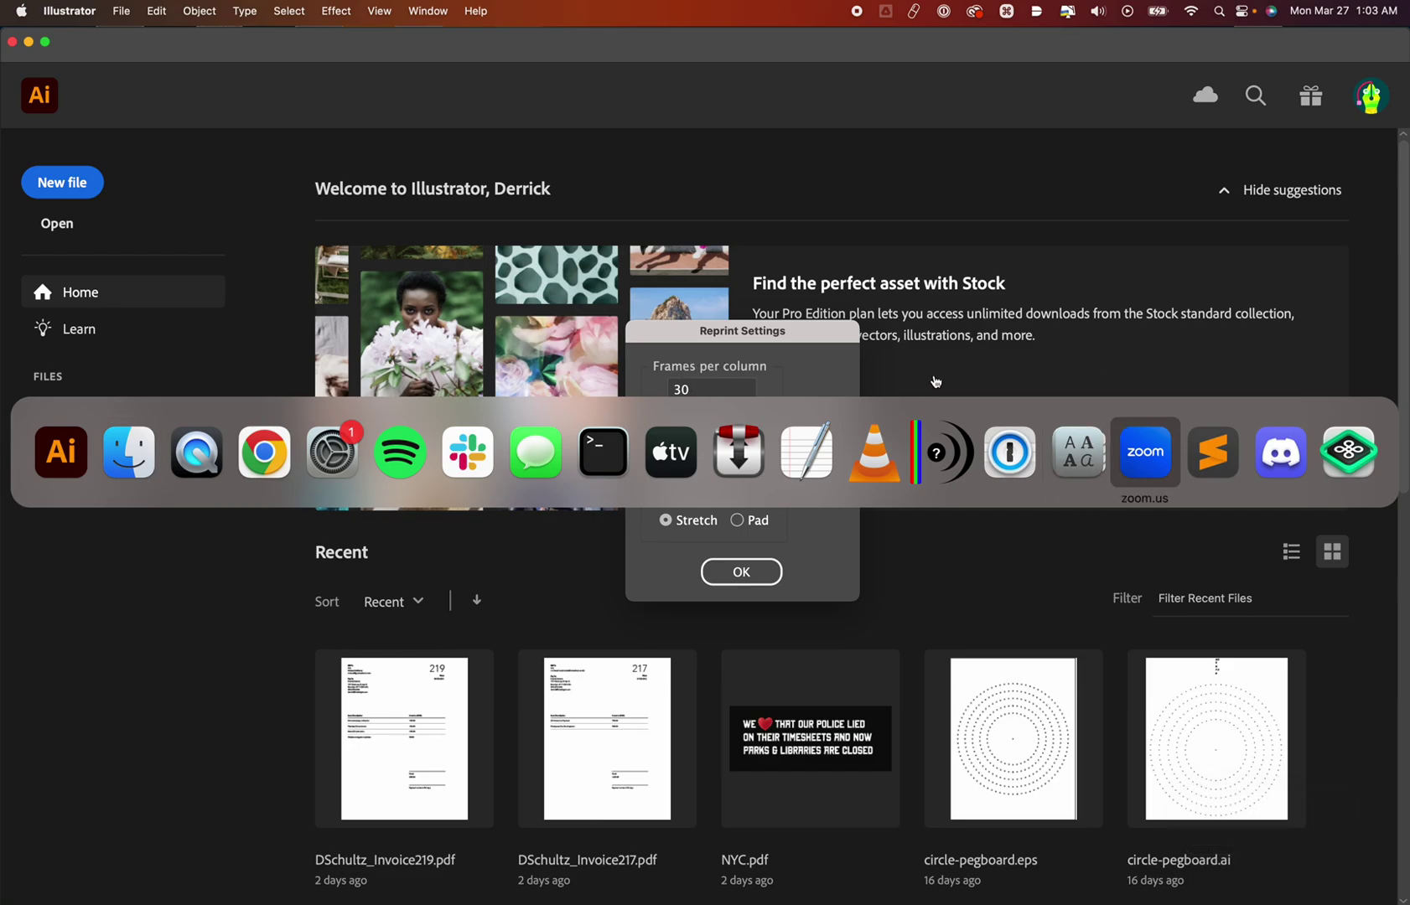
pyautogui.press('Escape')
pyautogui.click(290, 877)
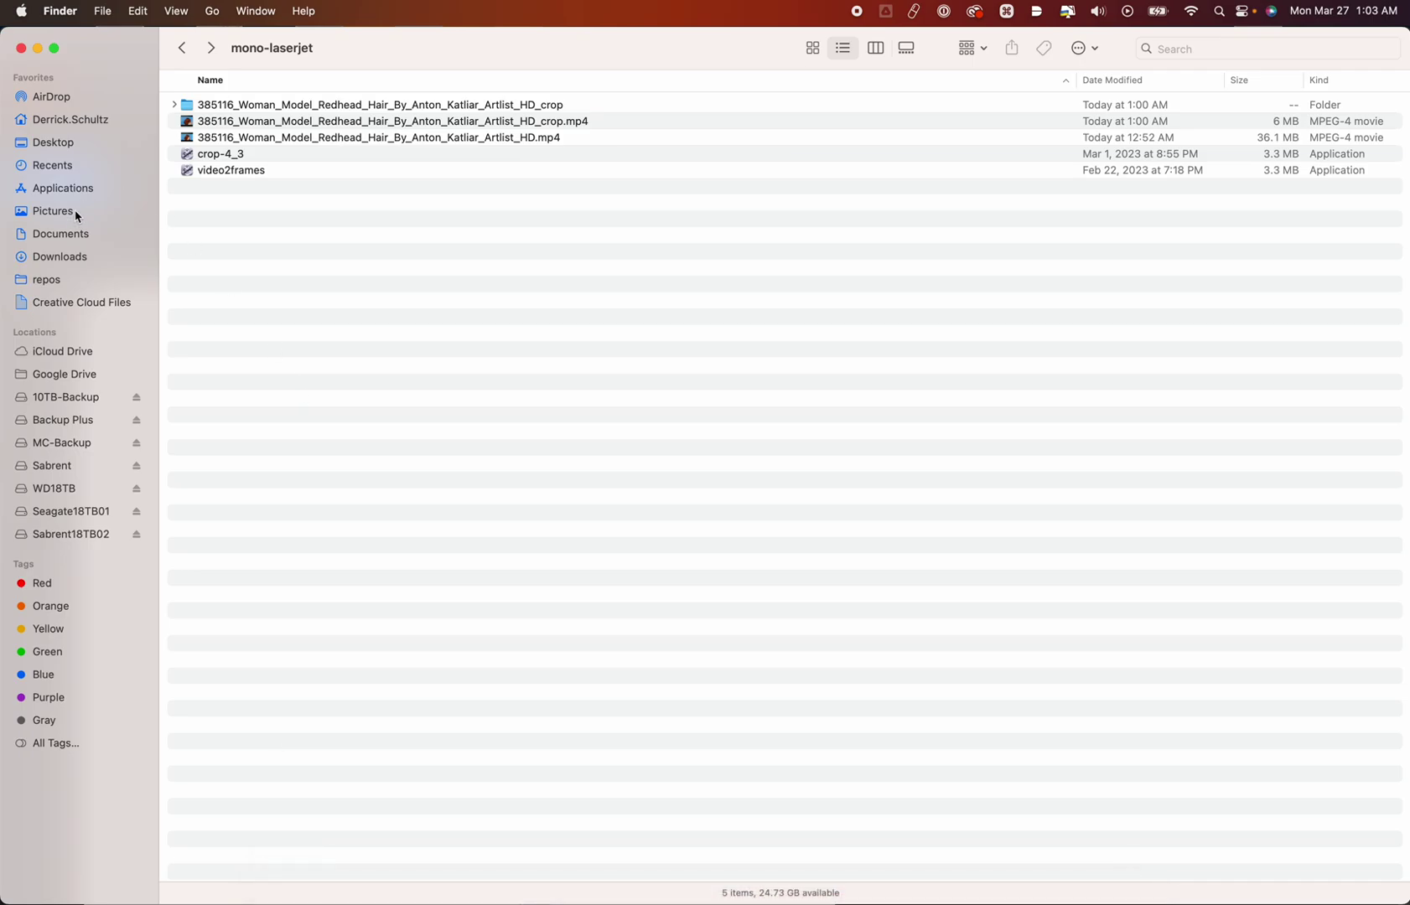
pyautogui.click(68, 255)
pyautogui.click(249, 155)
pyautogui.press('space')
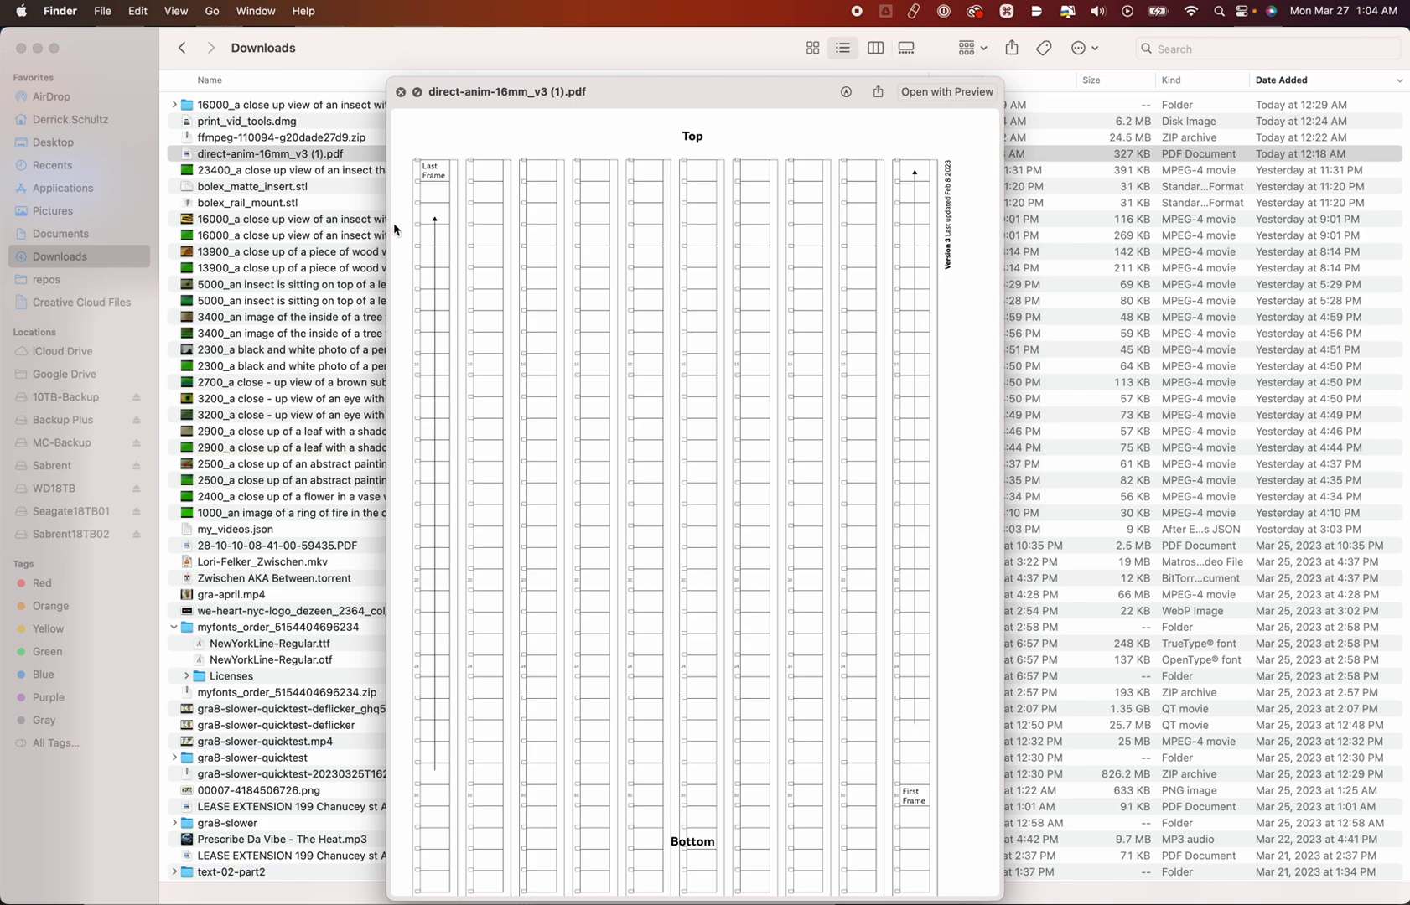
# Close the template preview and check the script's Frames per column value of 30 in Illustrator.
pyautogui.click(399, 98)
pyautogui.press('super+Tab')
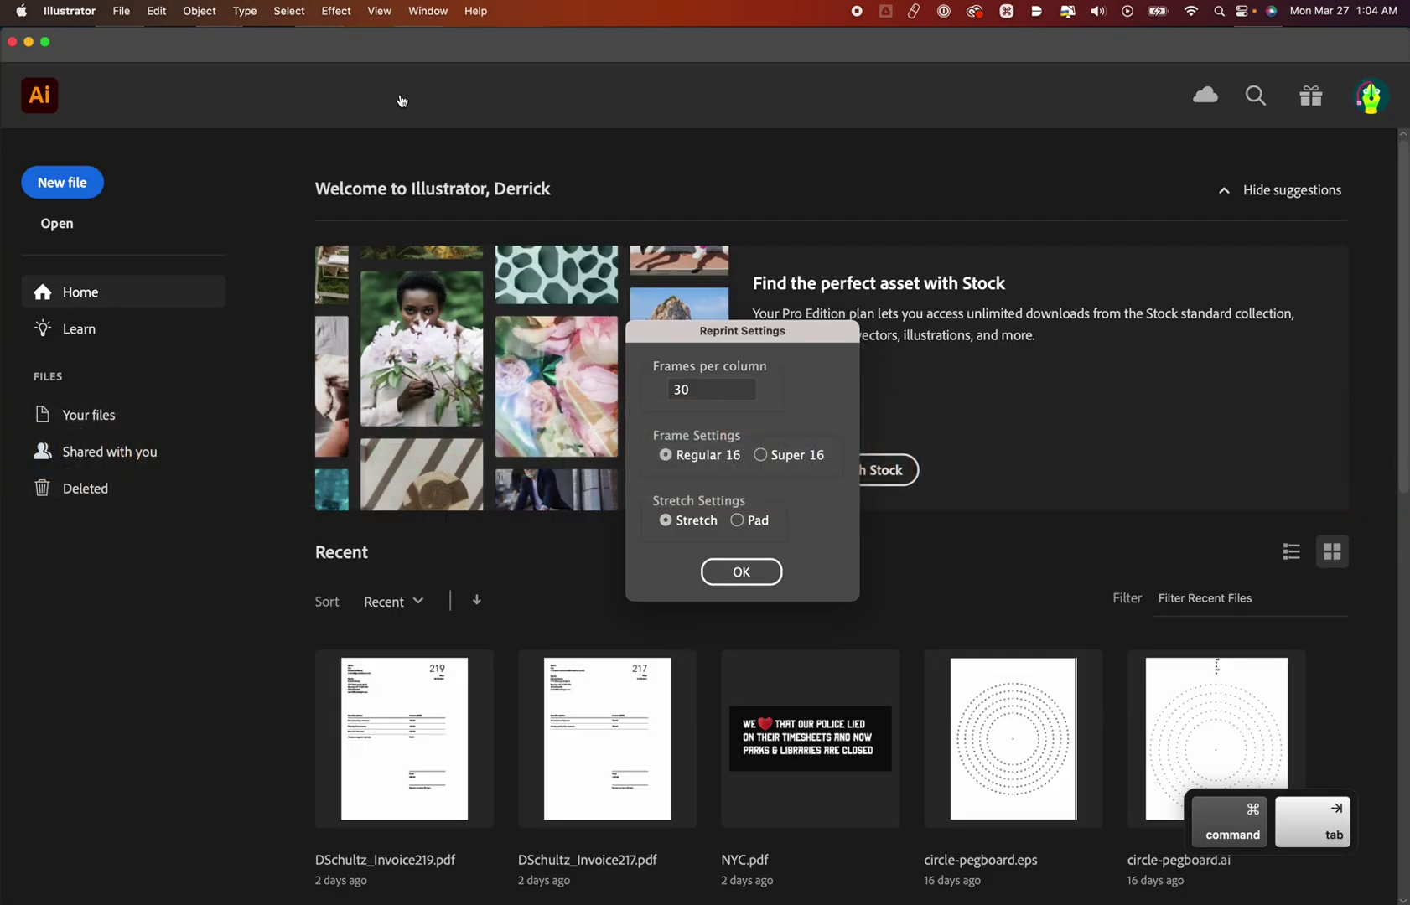
pyautogui.click(701, 398)
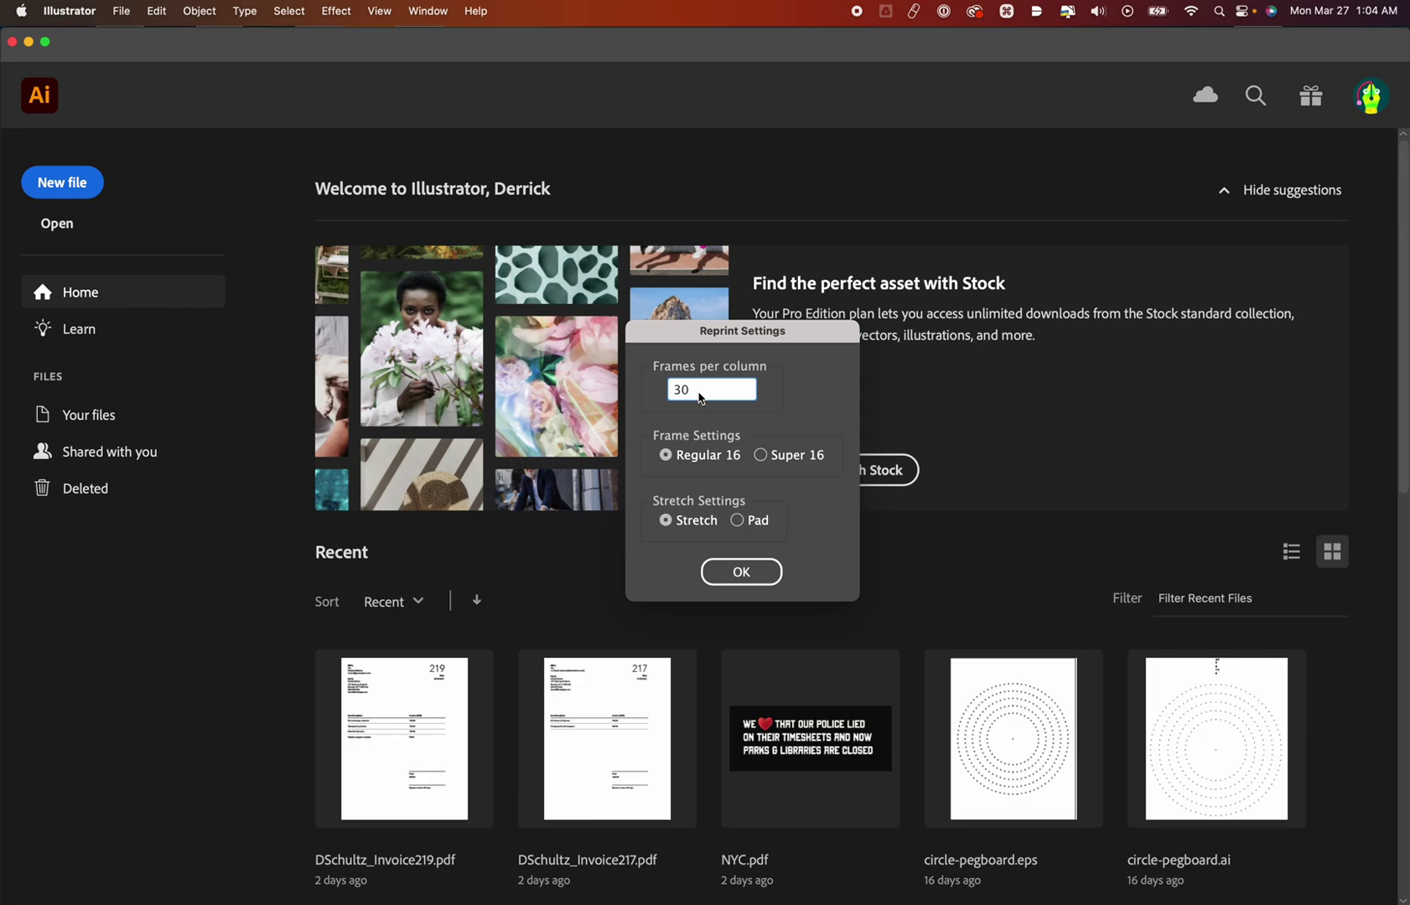
pyautogui.moveTo(700, 398); pyautogui.dragTo(679, 396)
# Compare Super 16 with Regular 16 and Pad with Stretch, settling on Regular 16 and Stretch.
pyautogui.click(760, 455)
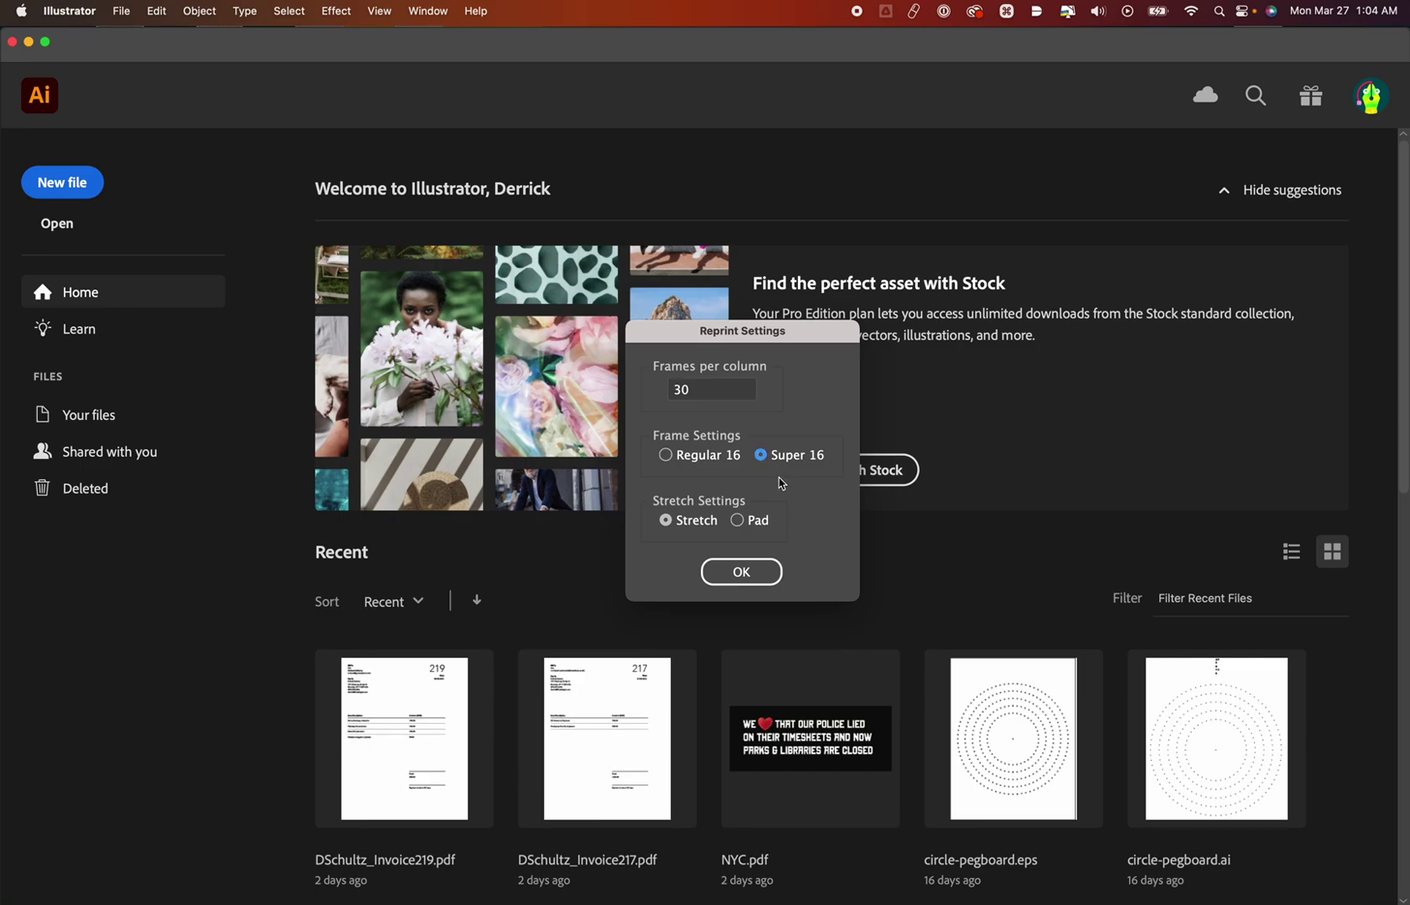
pyautogui.click(666, 457)
pyautogui.click(737, 521)
pyautogui.click(665, 521)
# Accept the reprint settings and build the strips from Desktop > mono-laserjet > _HD_crop.
pyautogui.click(756, 572)
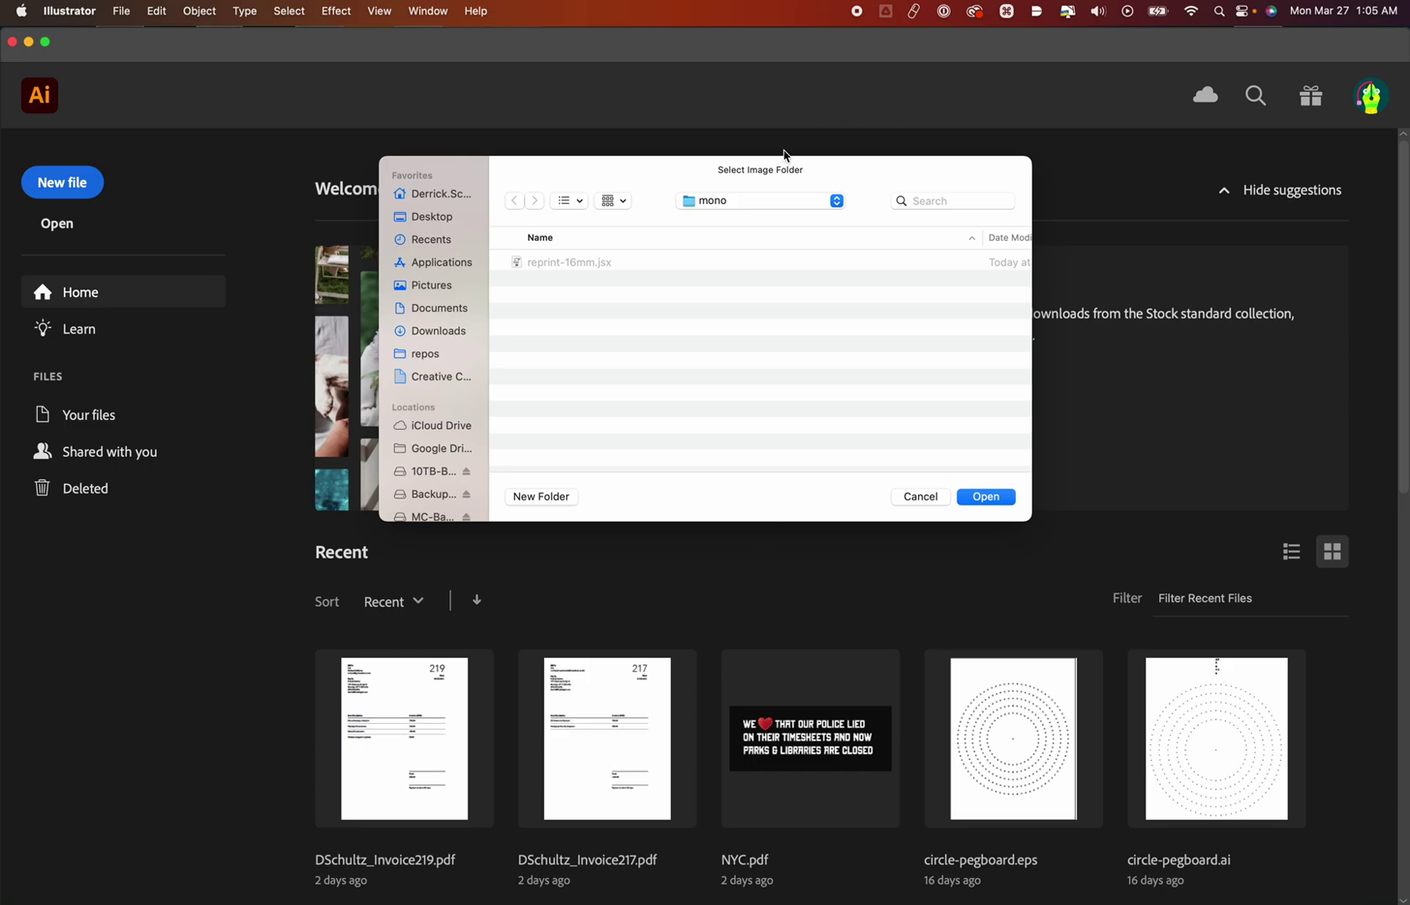
pyautogui.click(430, 217)
pyautogui.click(1011, 238)
pyautogui.doubleClick(591, 263)
pyautogui.click(583, 266)
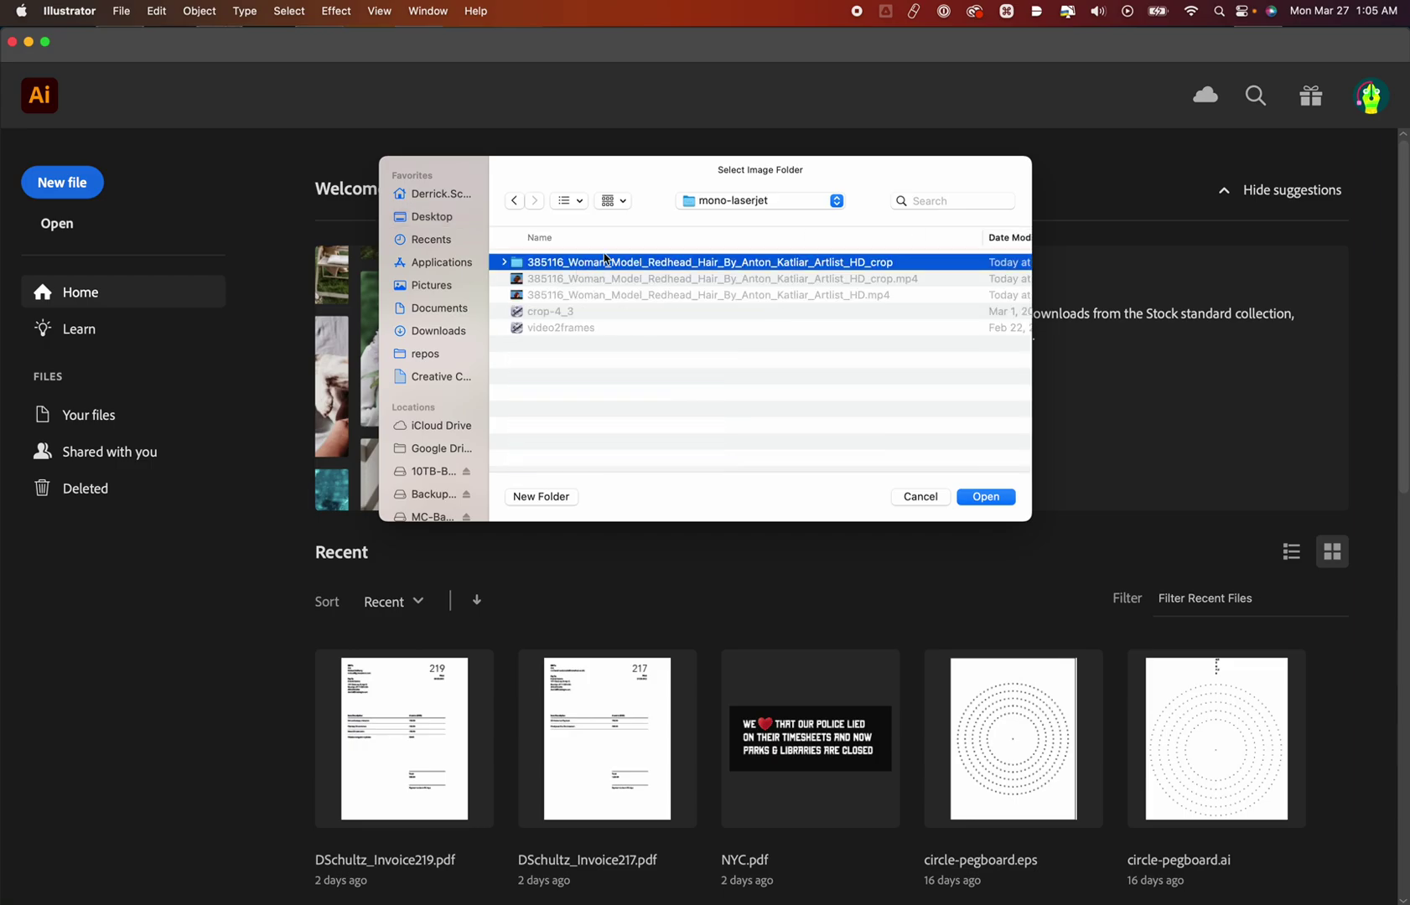
pyautogui.click(987, 497)
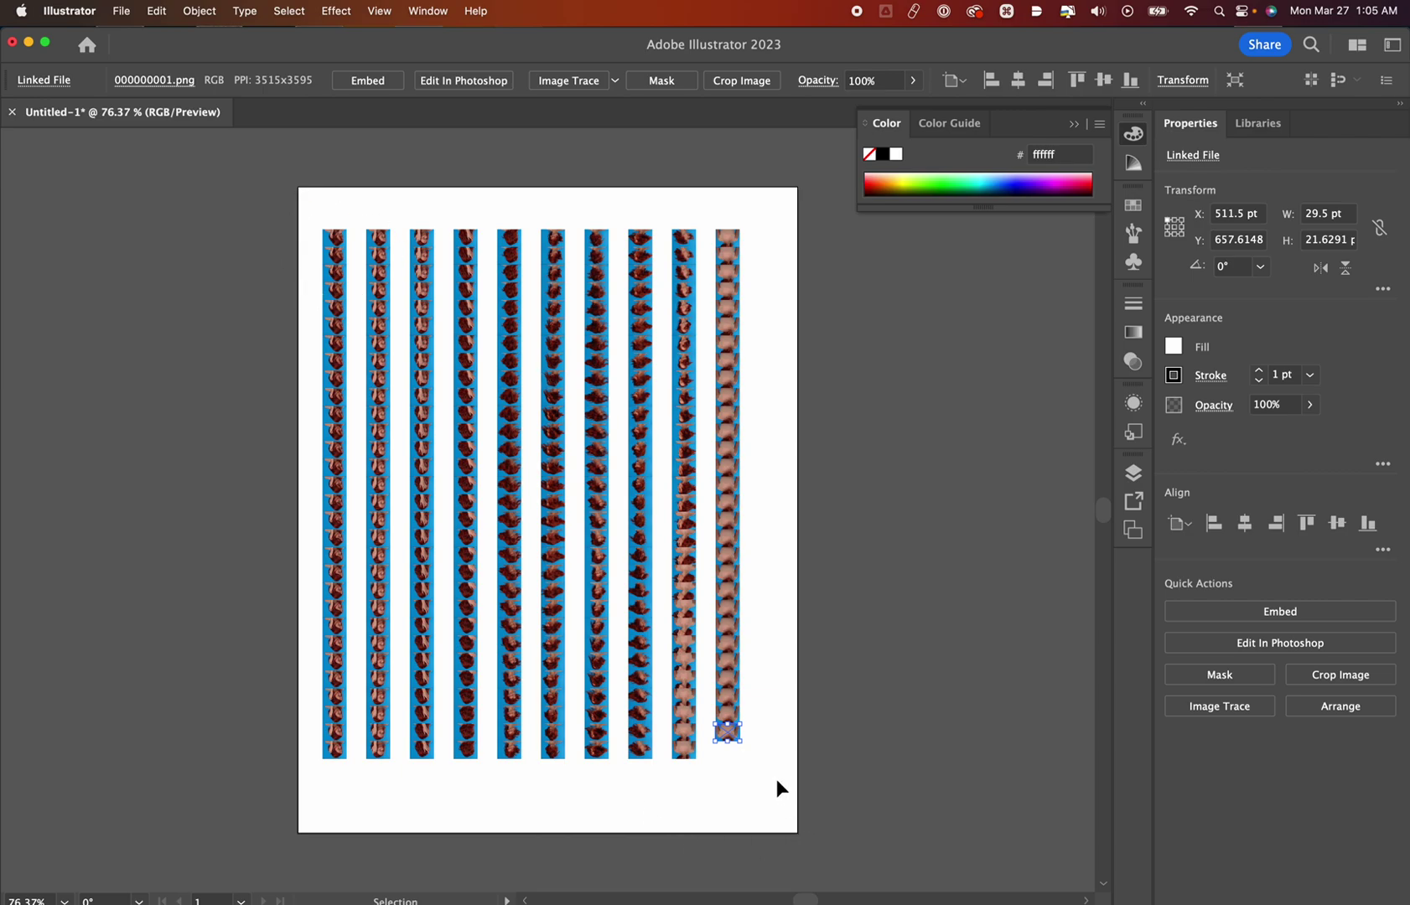
pyautogui.click(745, 757)
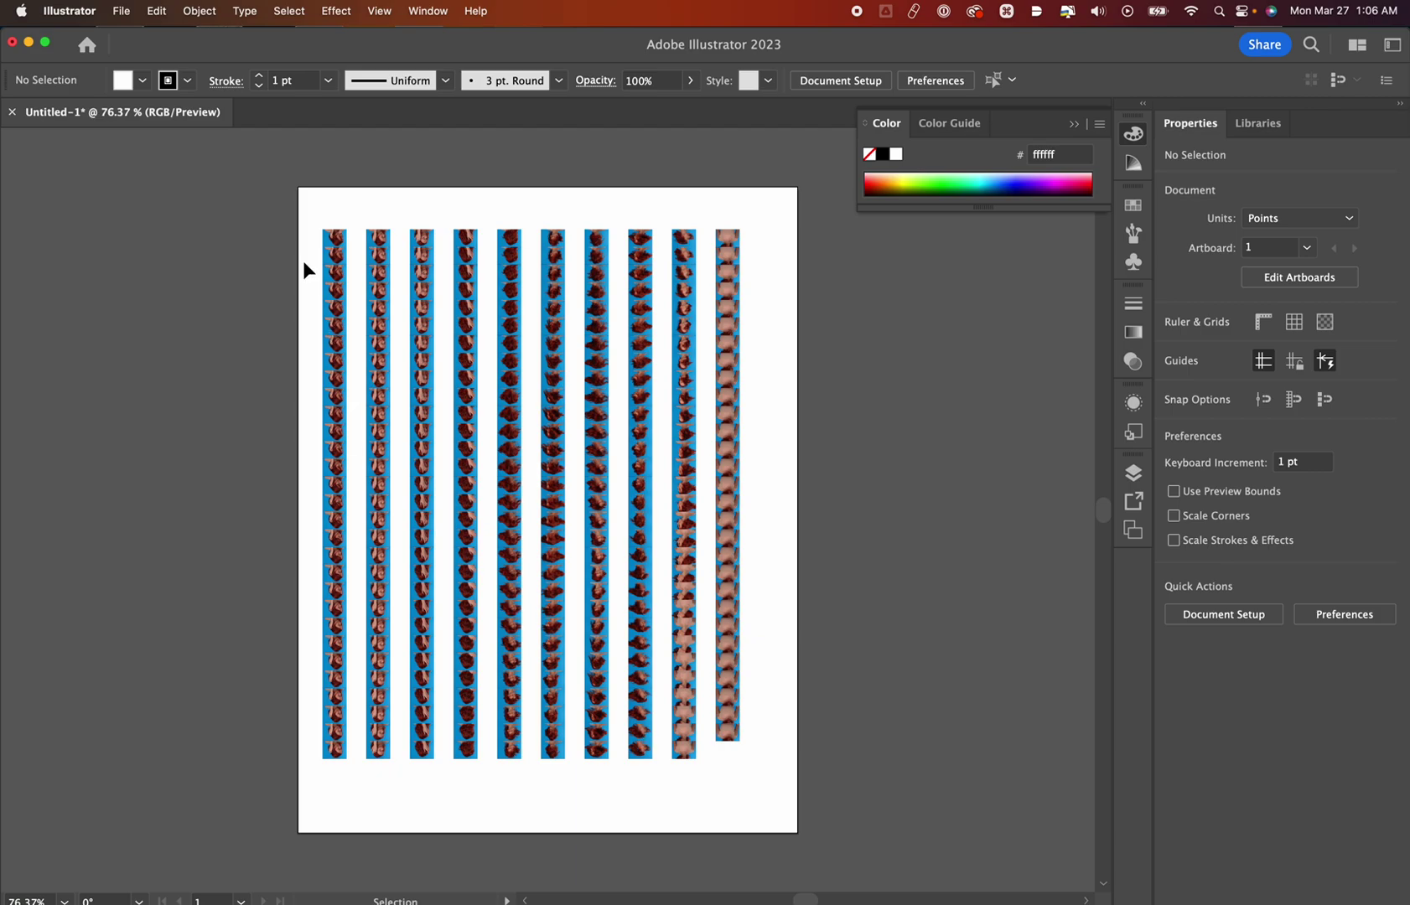
pyautogui.press('z')
pyautogui.moveTo(301, 216); pyautogui.dragTo(731, 557)
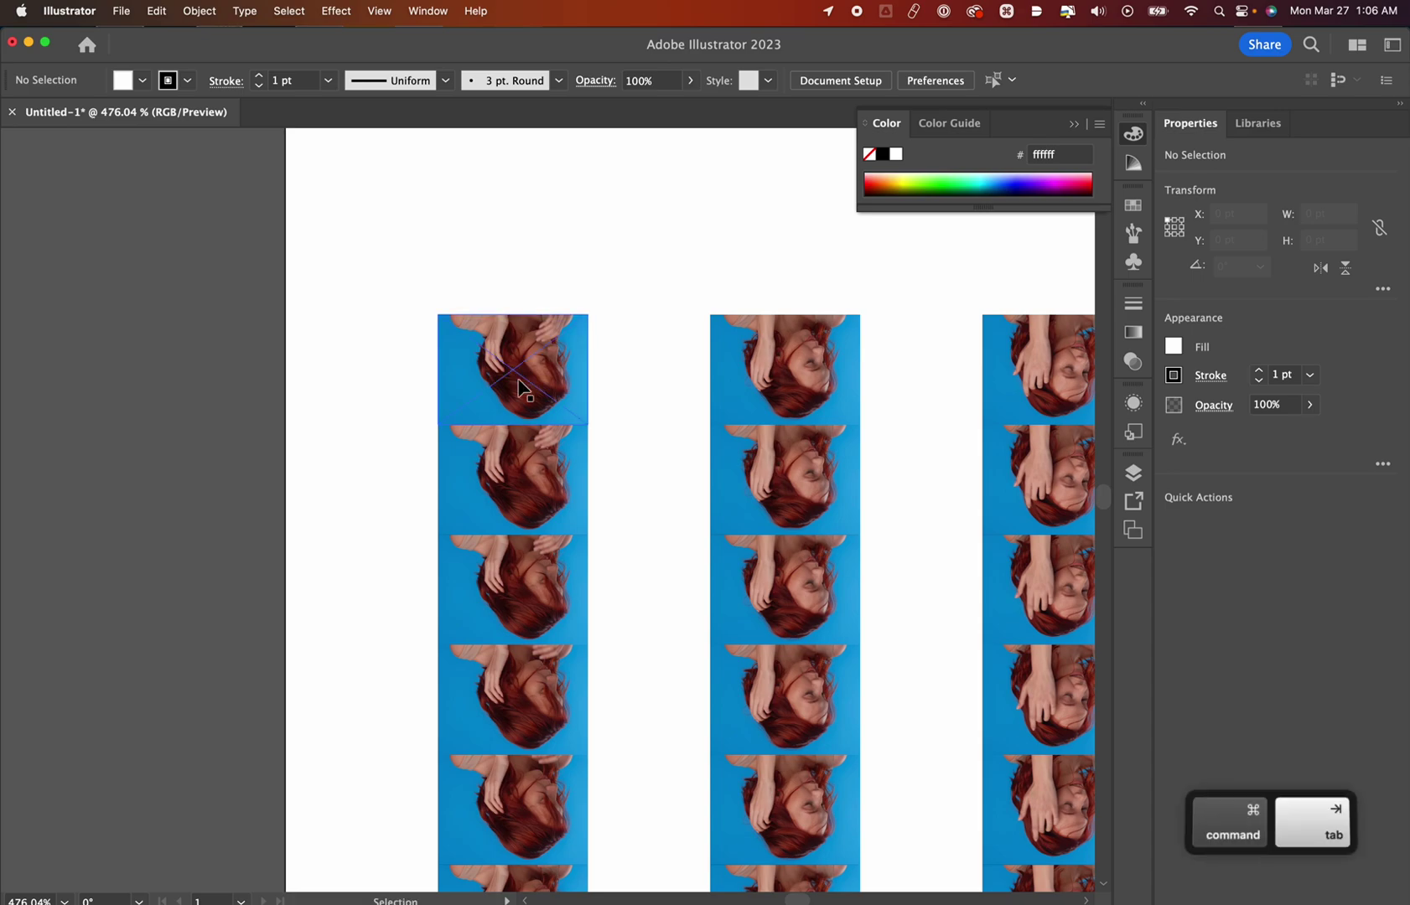
pyautogui.press('super+Tab')
pyautogui.press('space')
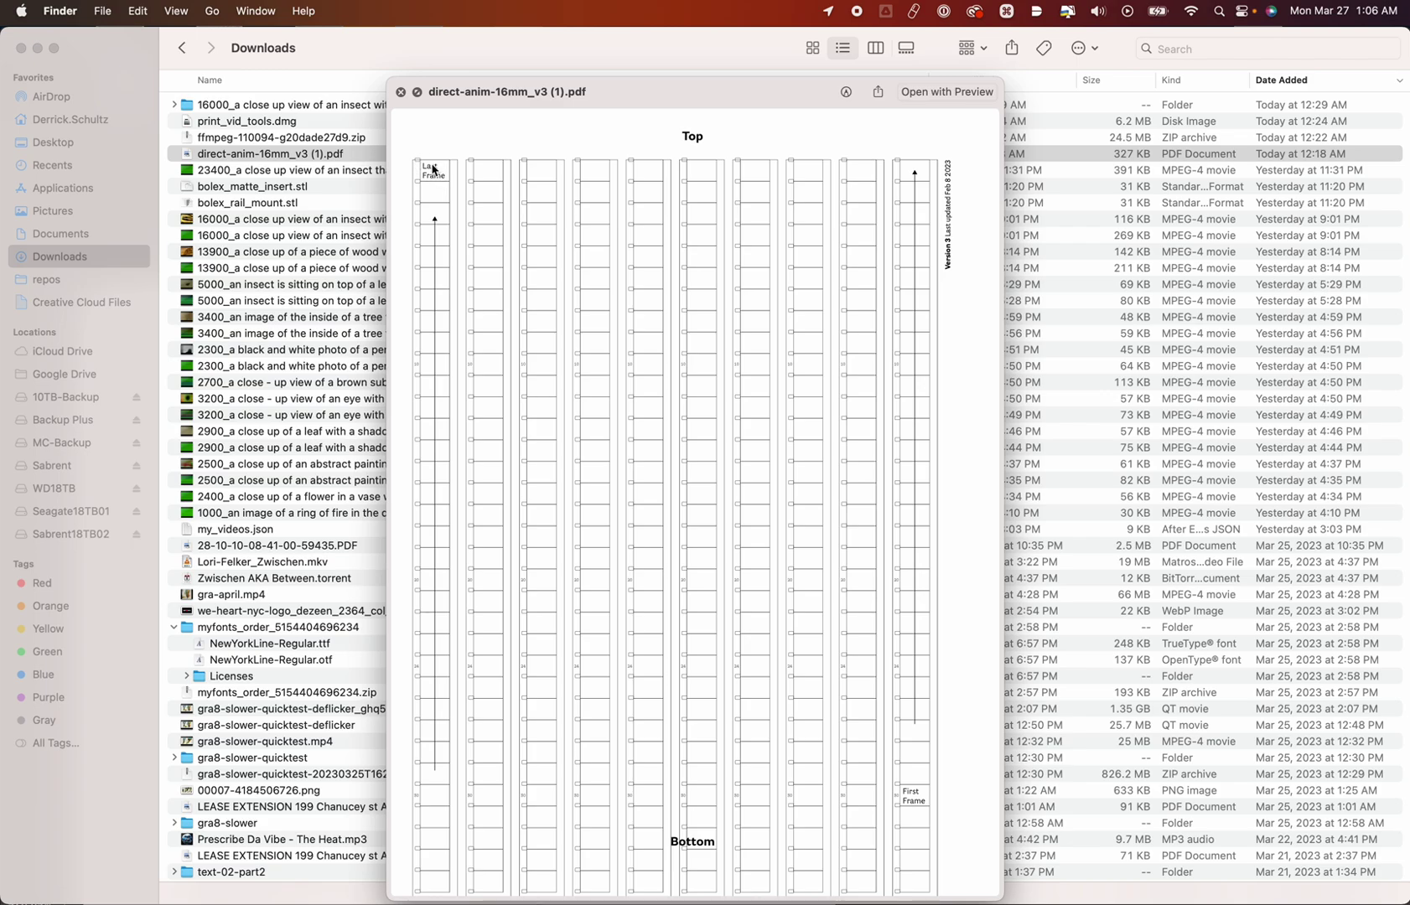
pyautogui.press('super+Tab')
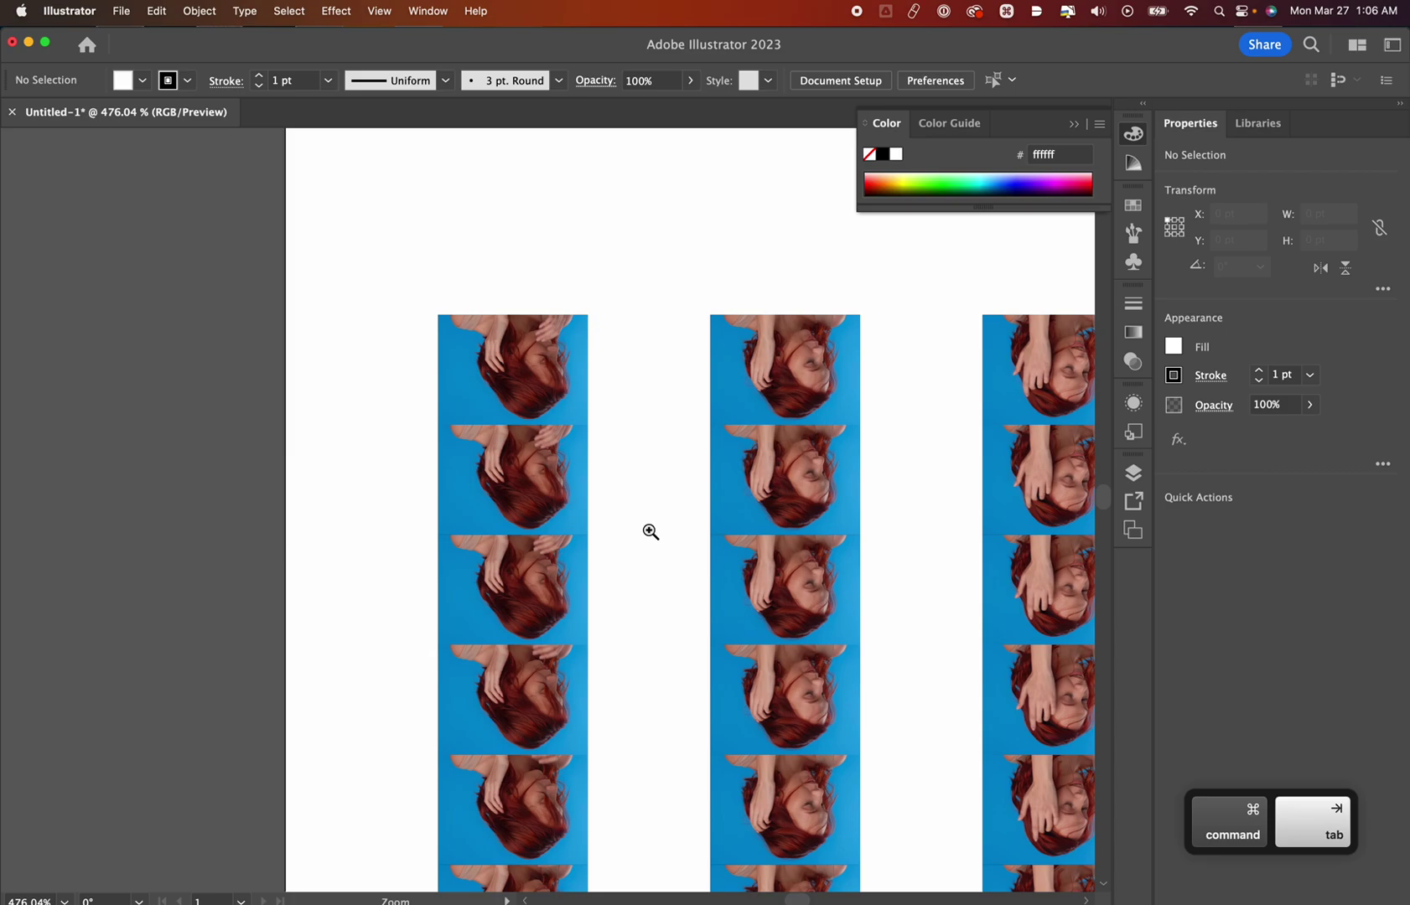
pyautogui.scroll(-3, 647, 533)
pyautogui.scroll(-5, 649, 531)
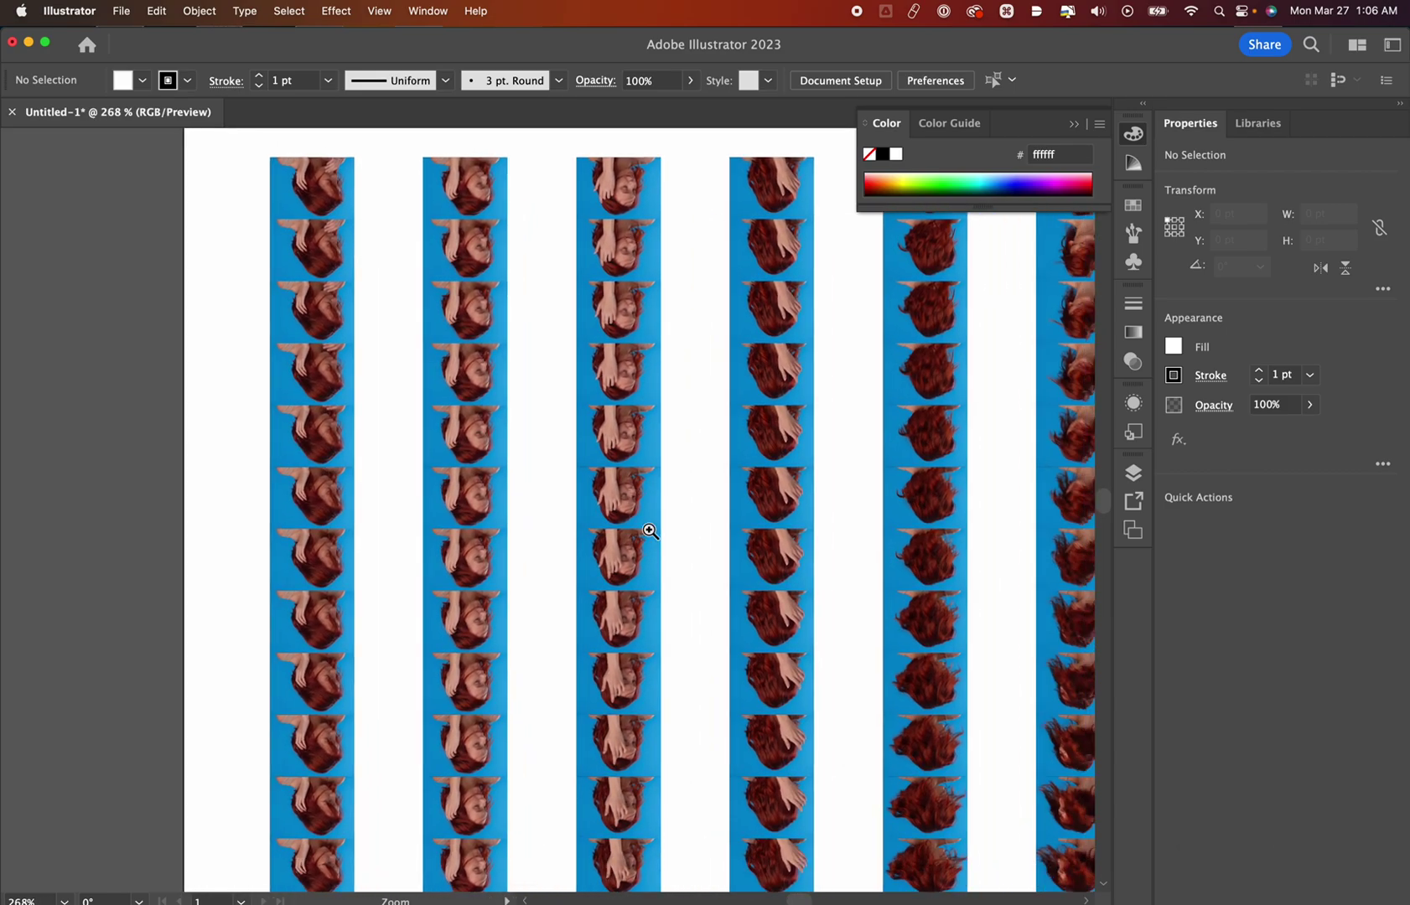
pyautogui.scroll(-3, 650, 533)
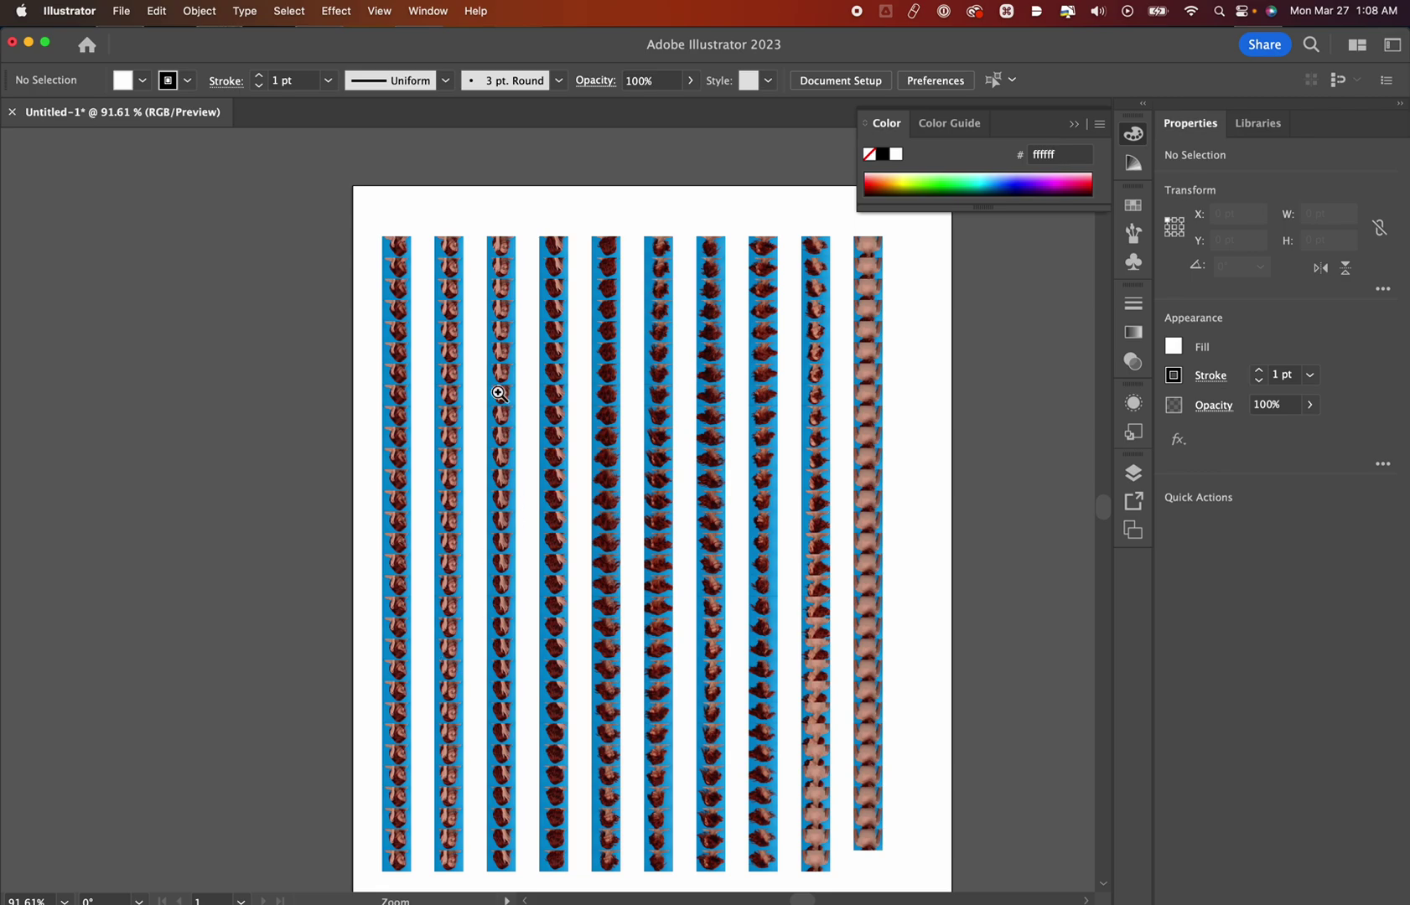
pyautogui.scroll(-5, 498, 392)
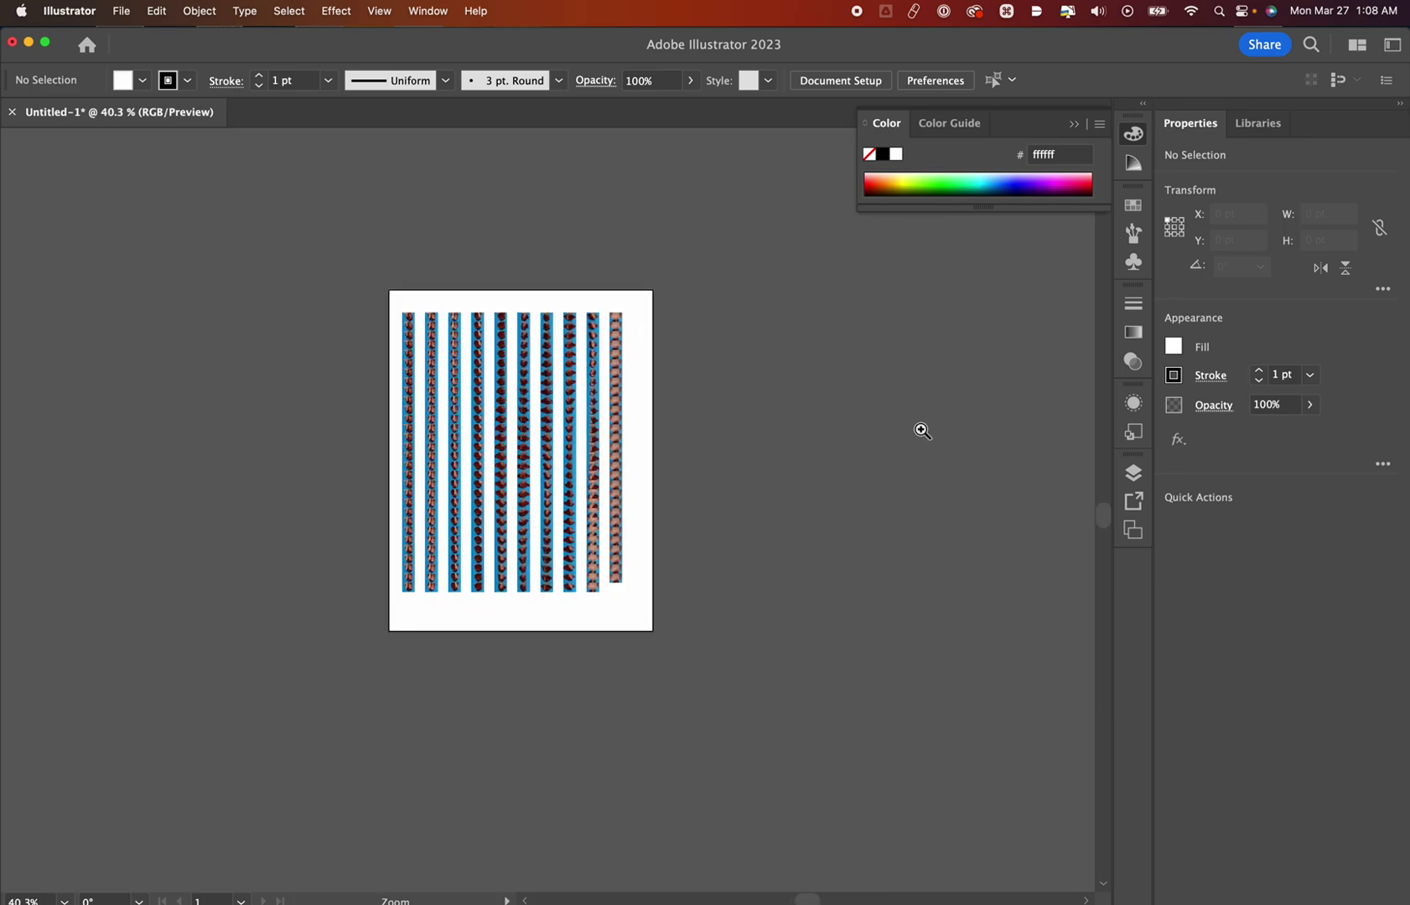